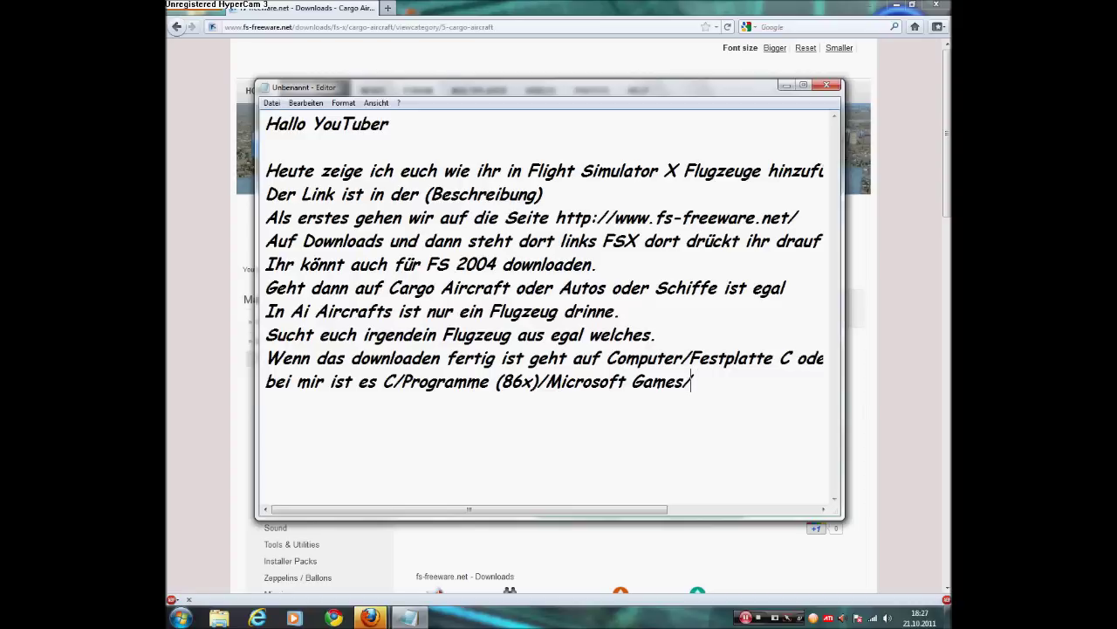
Complete the game path in the note with "Flight Simulator X" and continue it on a new line with "/SimObjects/Aircraft".
type("light Simula")
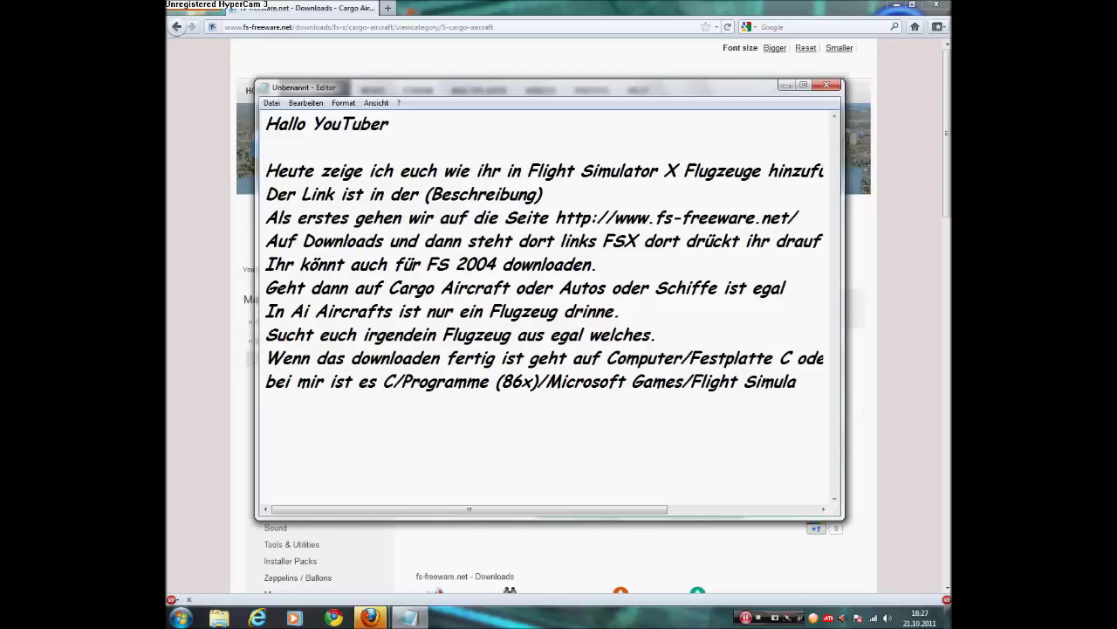
type("tor X")
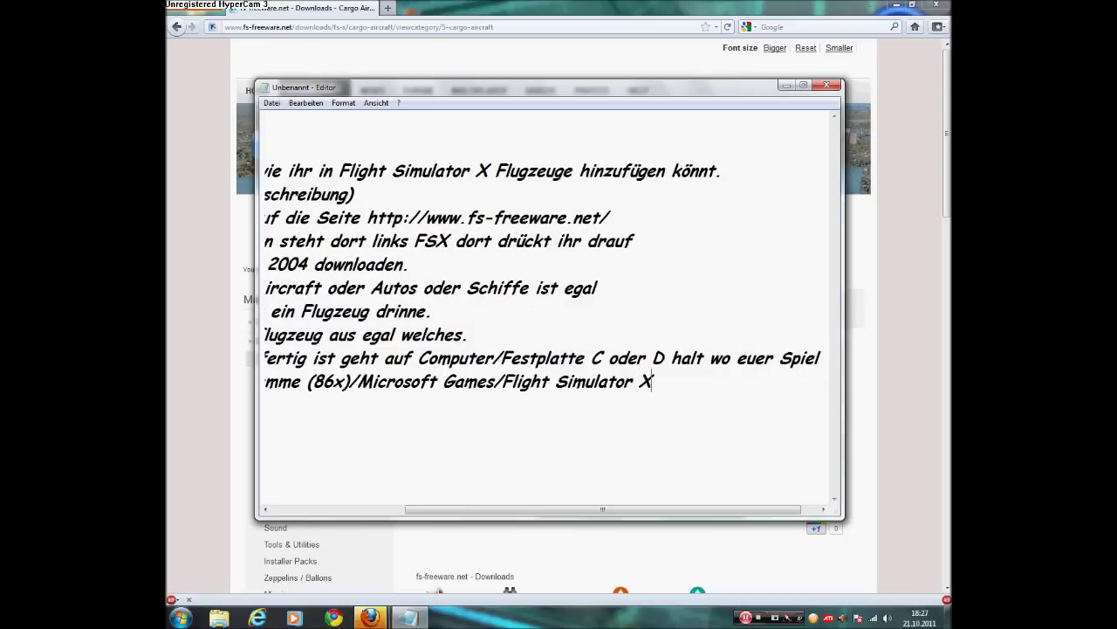
key("Return")
type("/")
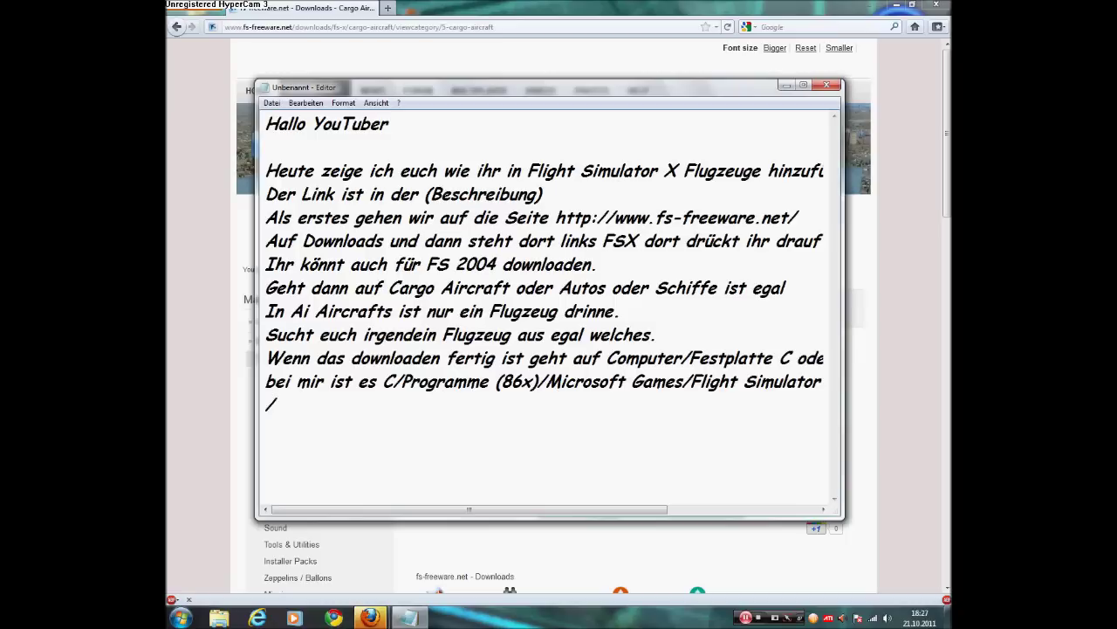
type("SimObjects")
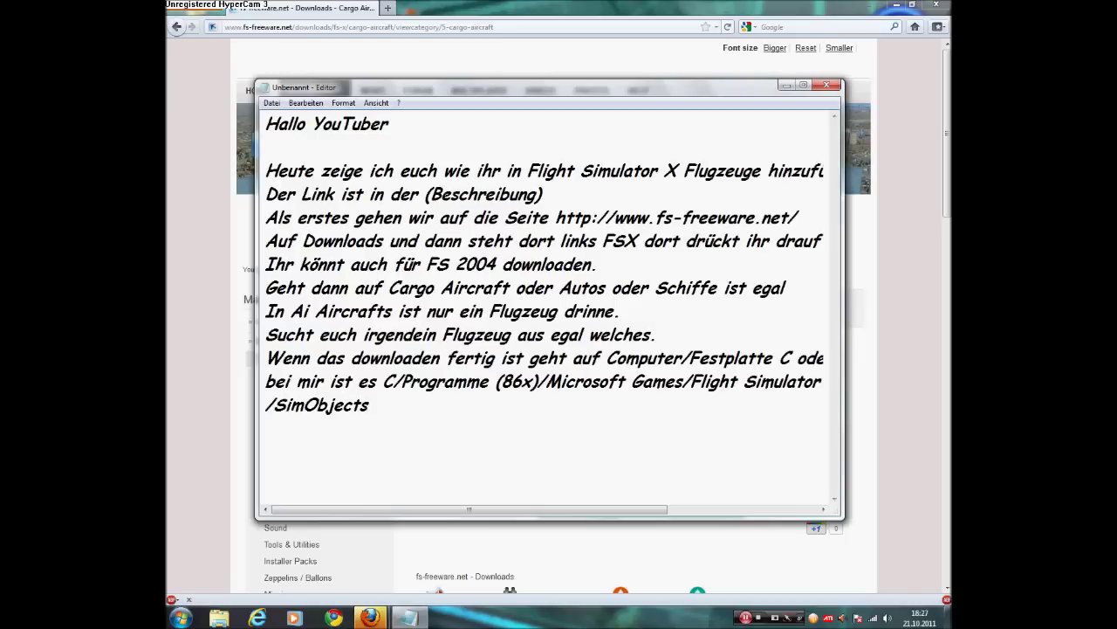
type("/Aircraft")
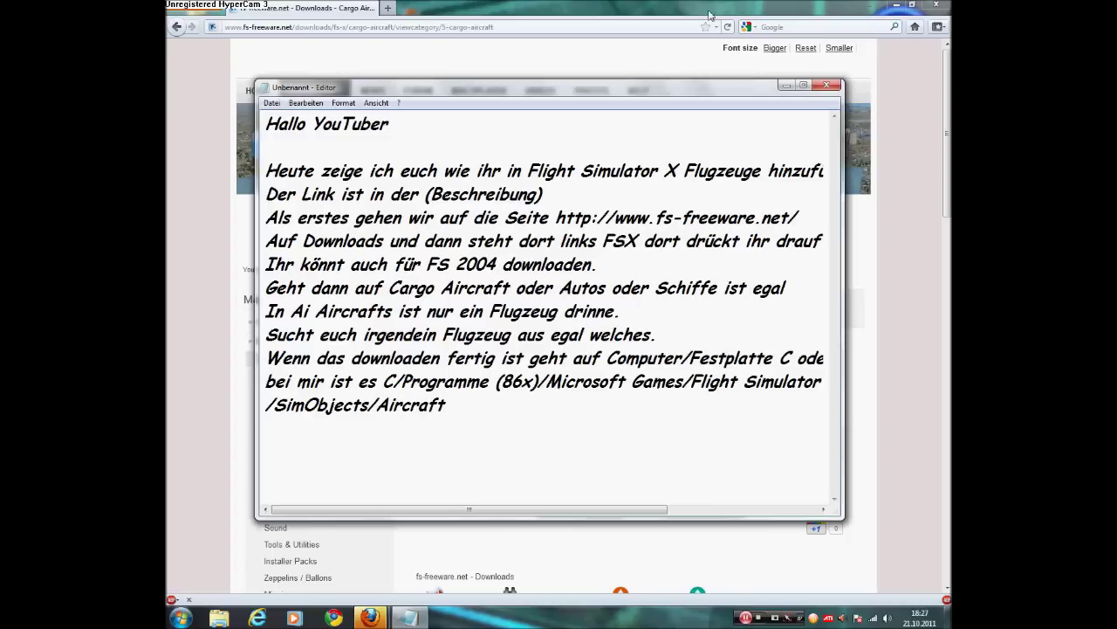
Highlight the path in the note, from "C/Programme (86x)" through "/SimObjects/Aircraft", and clear the selection.
left_click_drag(385, 381, 826, 378)
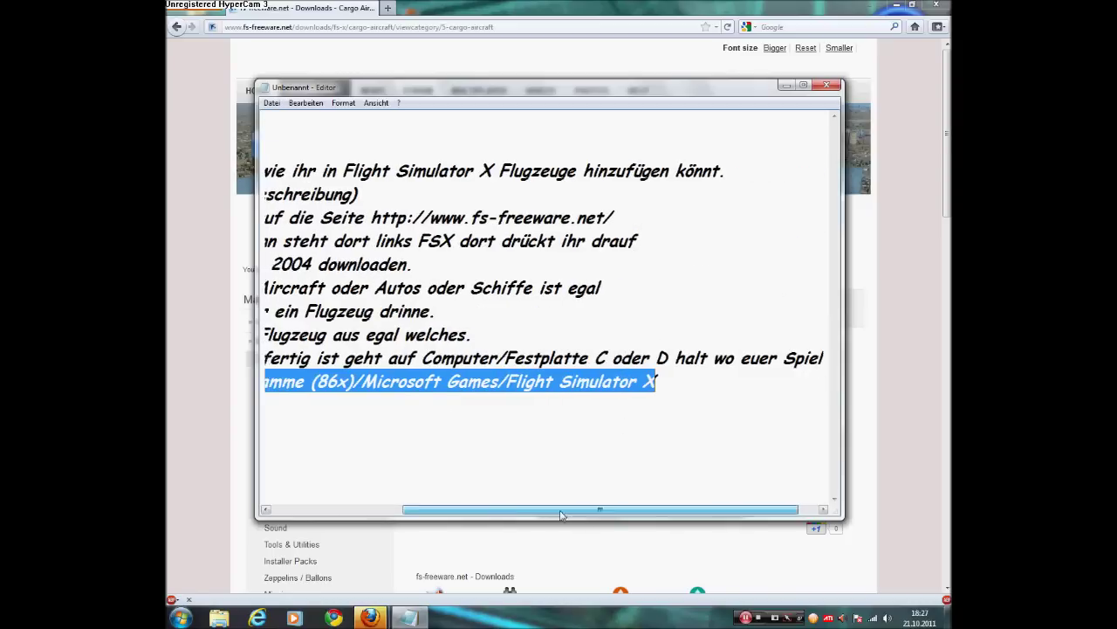
left_click_drag(602, 509, 454, 509)
left_click_drag(272, 405, 450, 405)
left_click(465, 405)
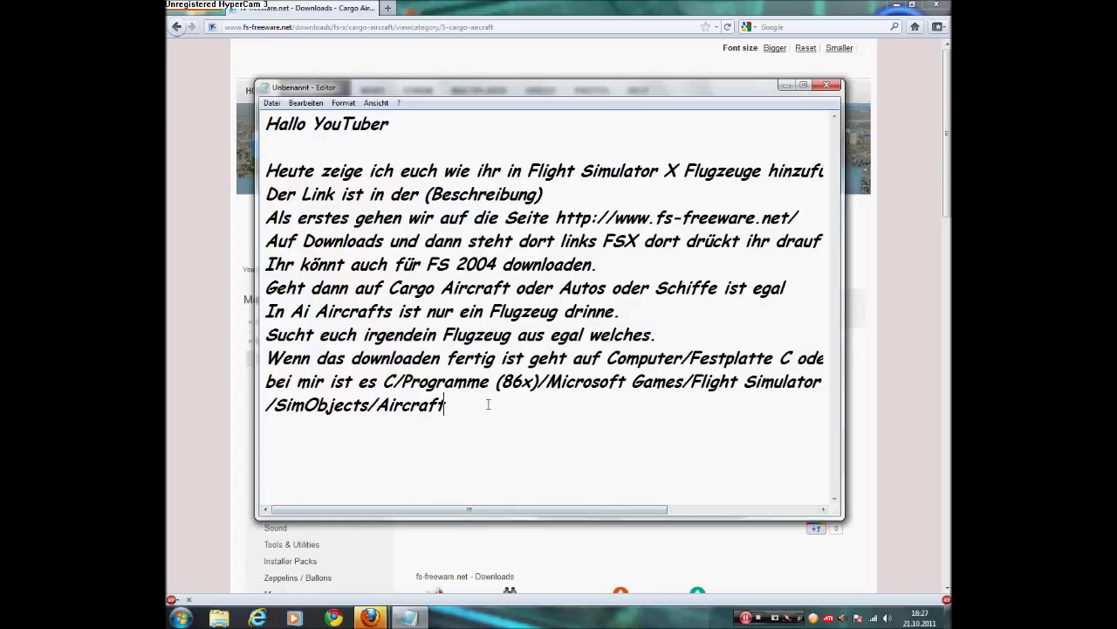
Minimize the note and open the downloaded archive boeing747-8fdhlx(1).zip in WinRAR.
left_click(786, 84)
double_click(556, 208)
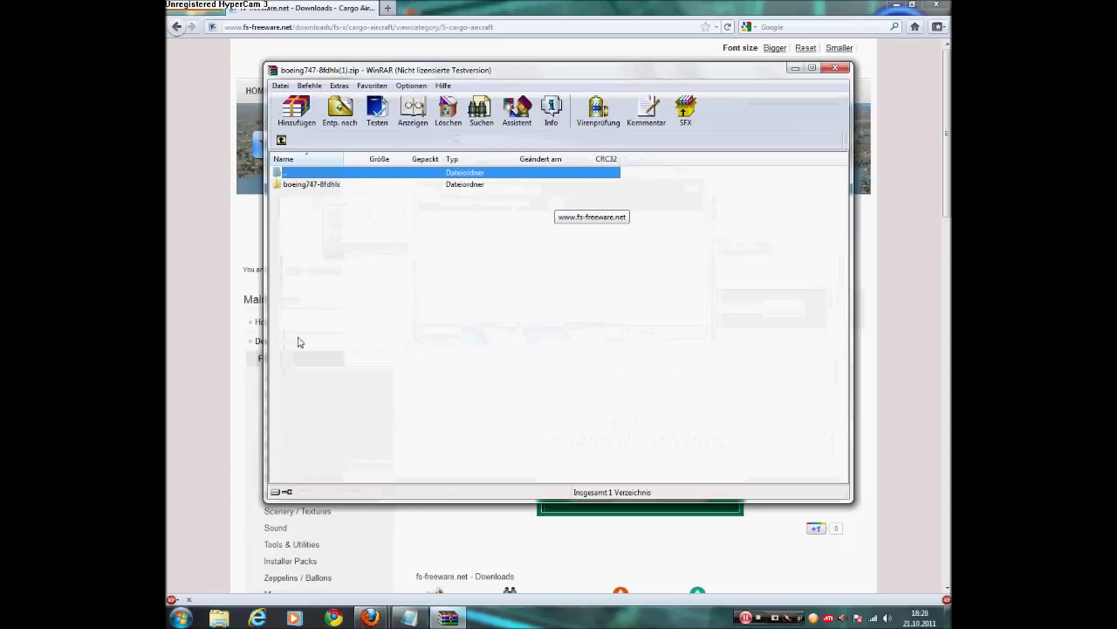
Switch to Windows Explorer and browse on C: to Programme (x86), Microsoft Games, Microsoft Flight Simulator X, SimObjects, Airplanes.
left_click(219, 618)
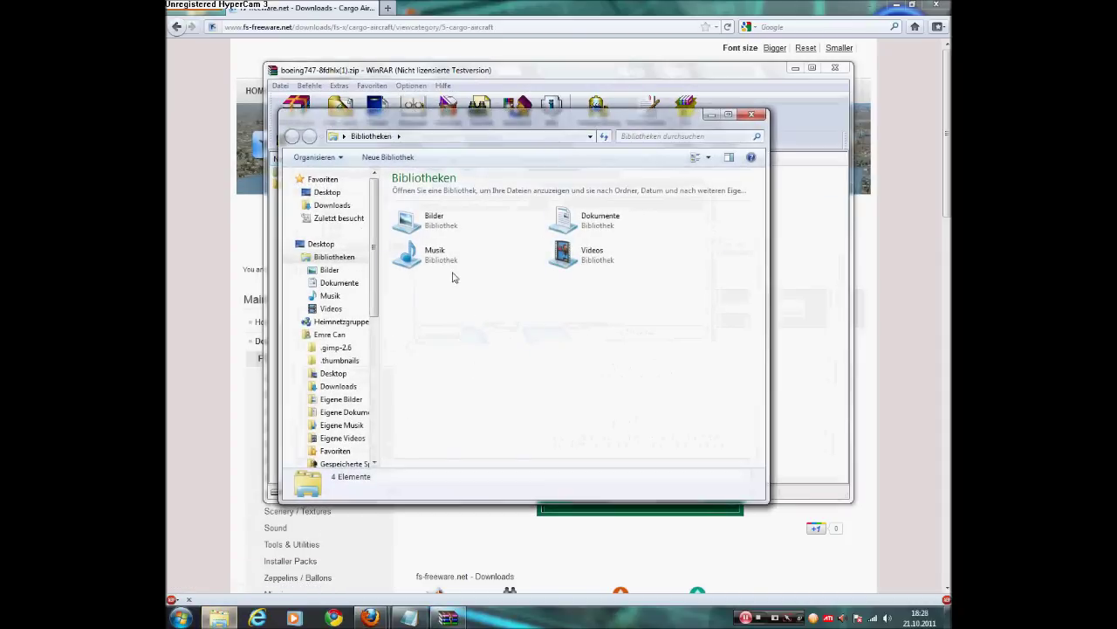
left_click_drag(377, 288, 381, 378)
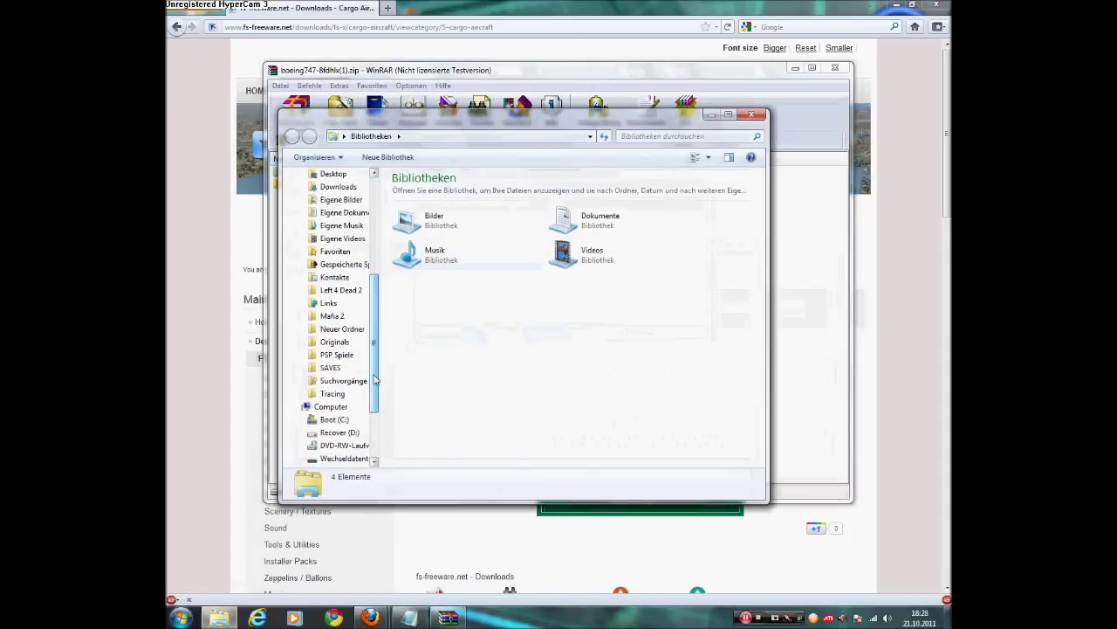
left_click(331, 406)
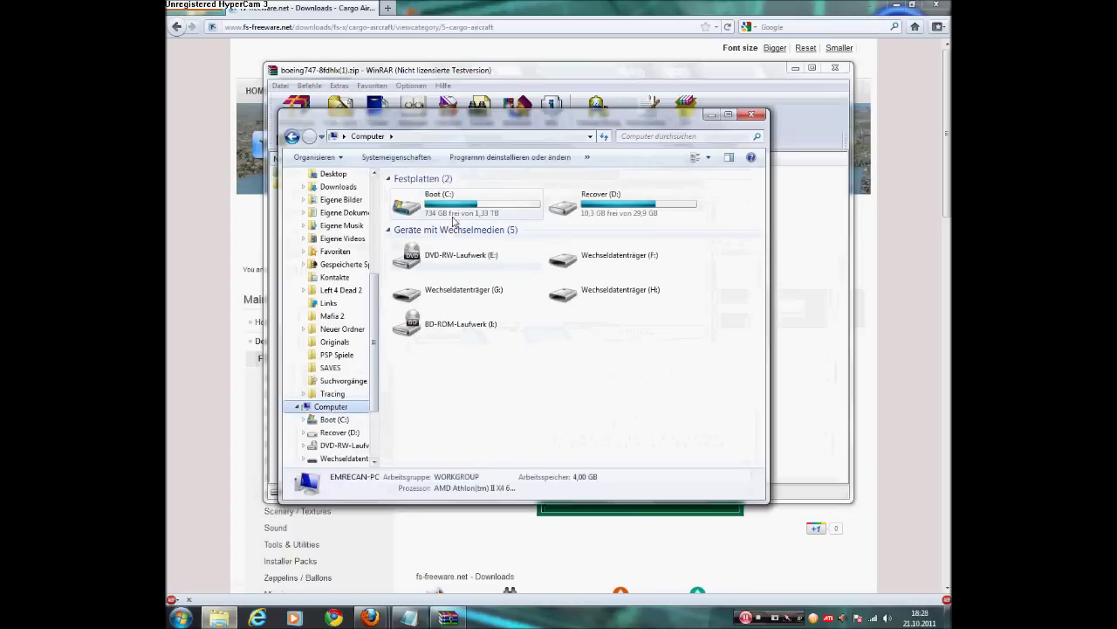
double_click(510, 218)
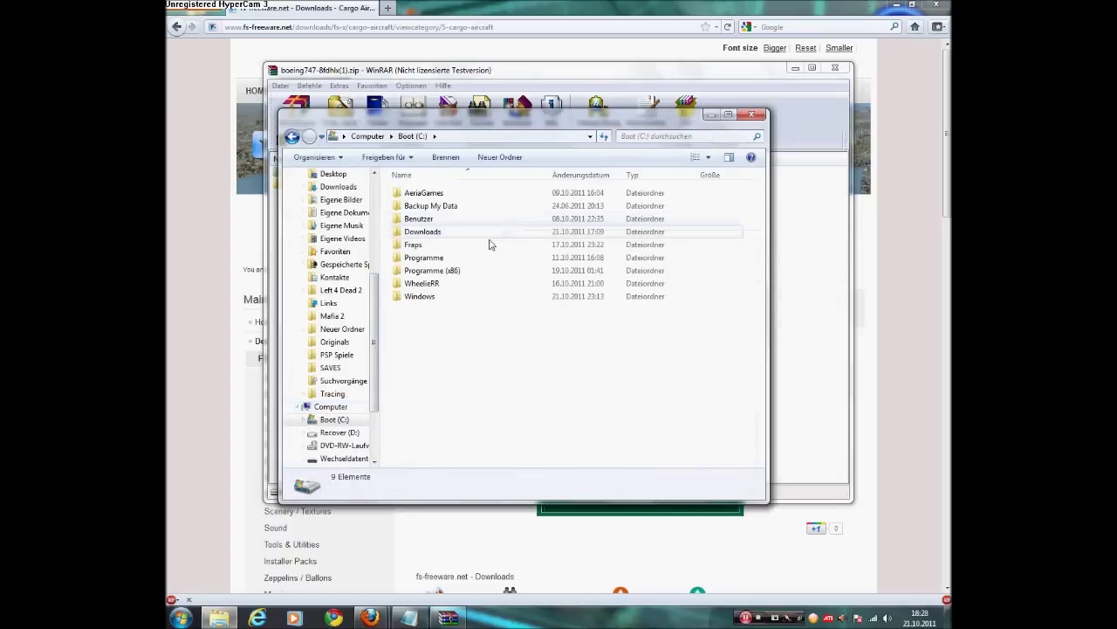
double_click(476, 275)
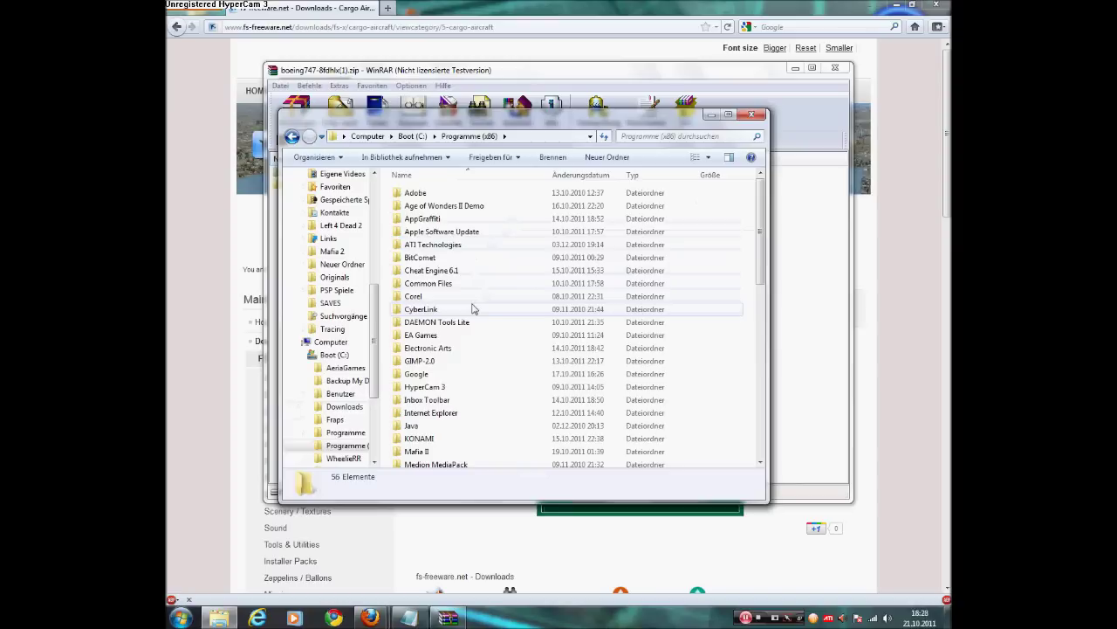
scroll(453, 403, "down", 1)
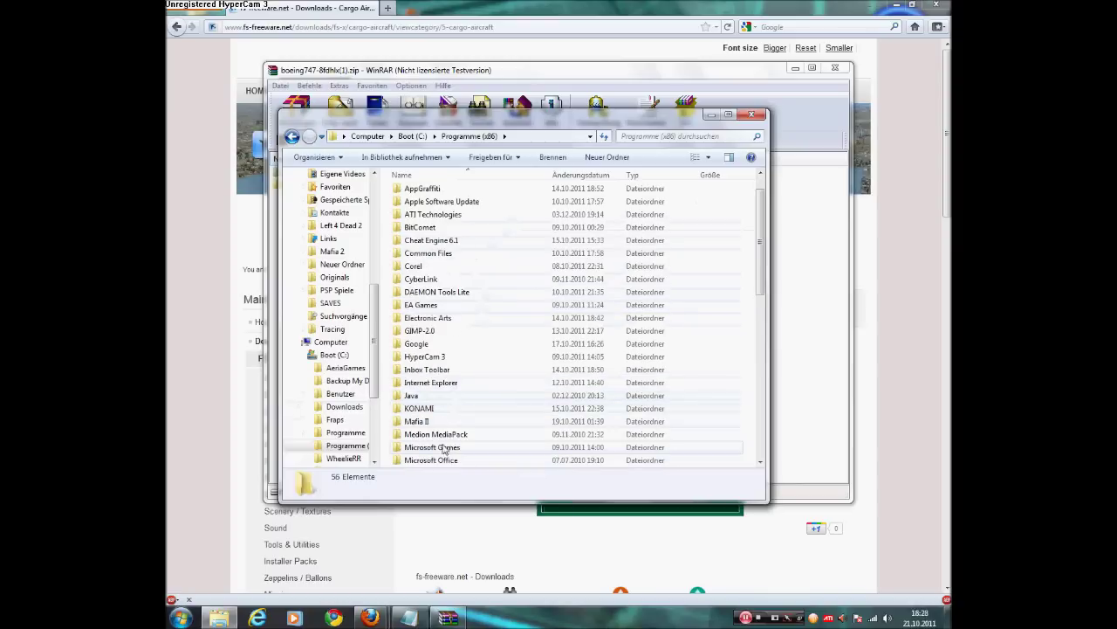
double_click(472, 450)
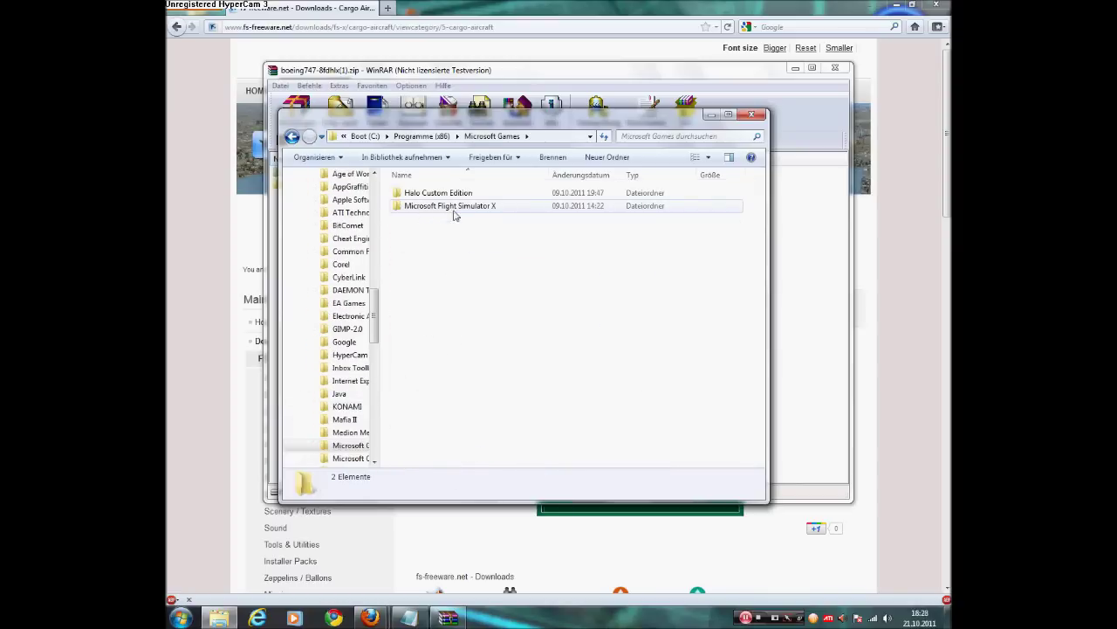
double_click(519, 210)
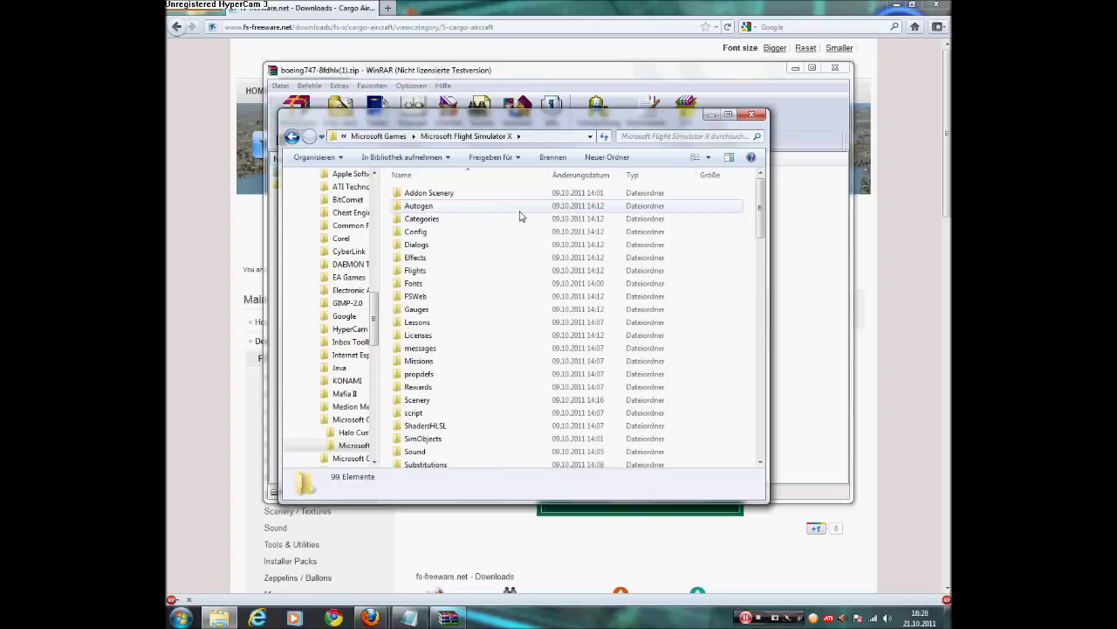
double_click(423, 440)
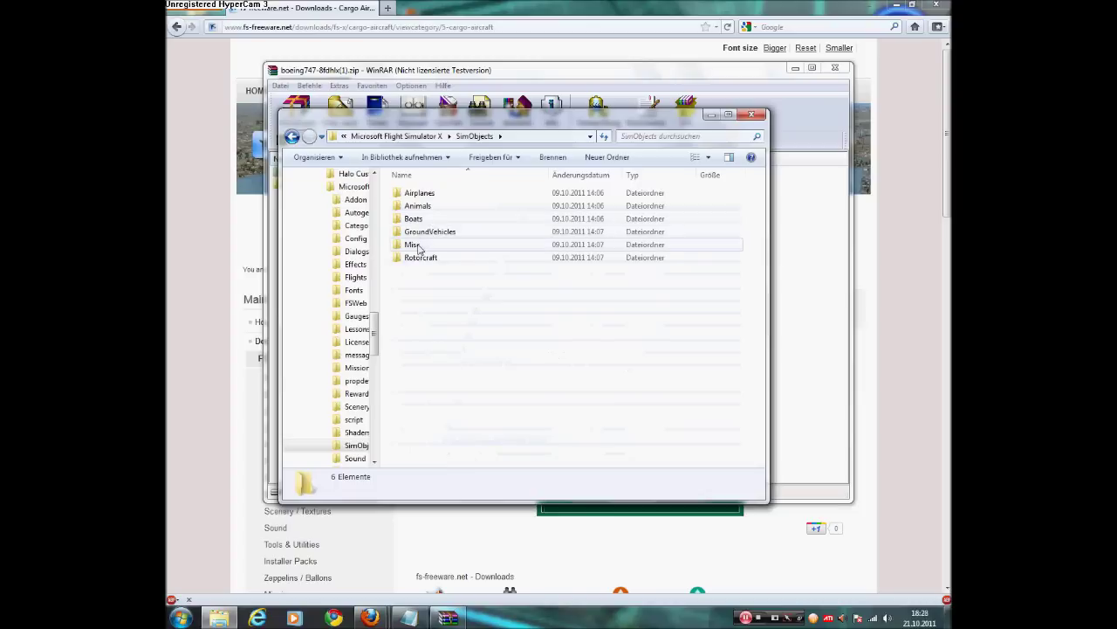
double_click(441, 196)
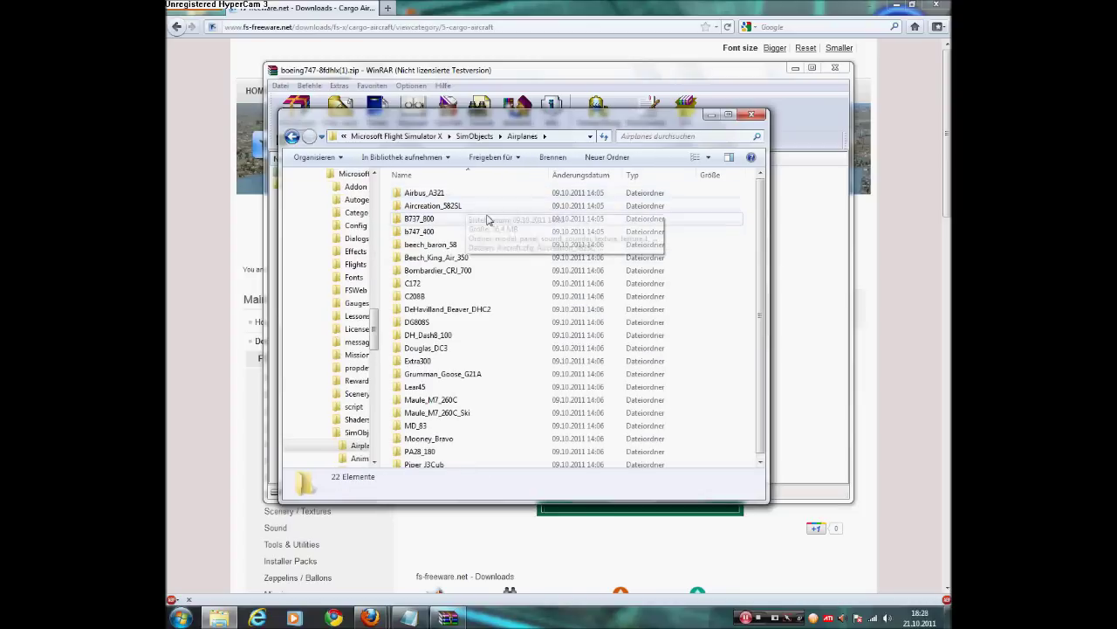
Place the archive beside the Airplanes folder and extract its boeing747-8fdhlx folder into Airplanes.
left_click_drag(529, 79, 848, 90)
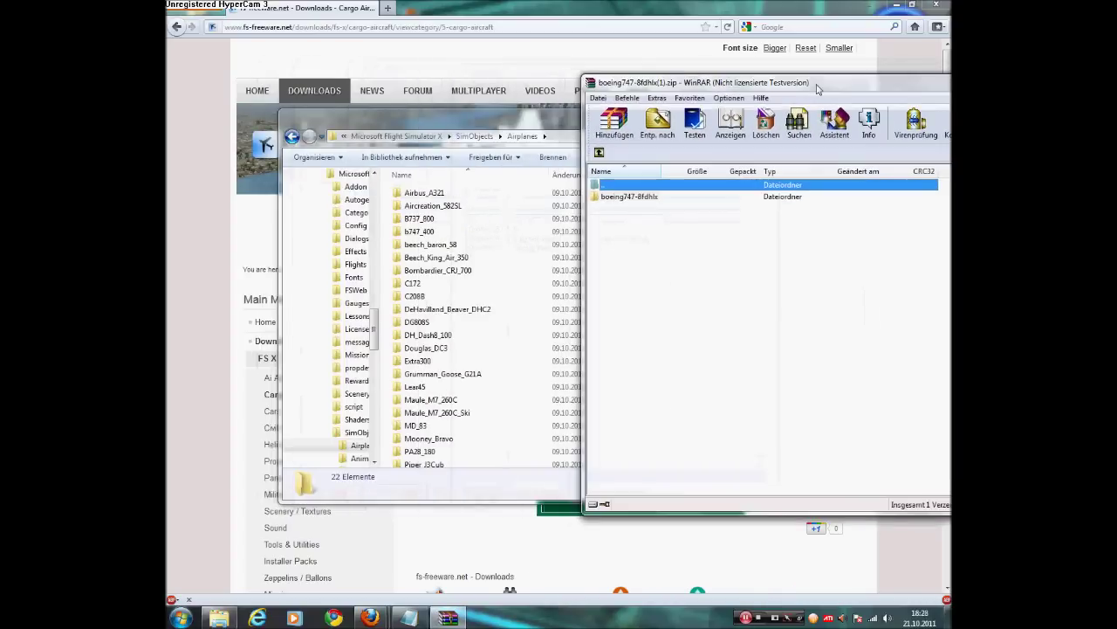
left_click_drag(627, 197, 398, 278)
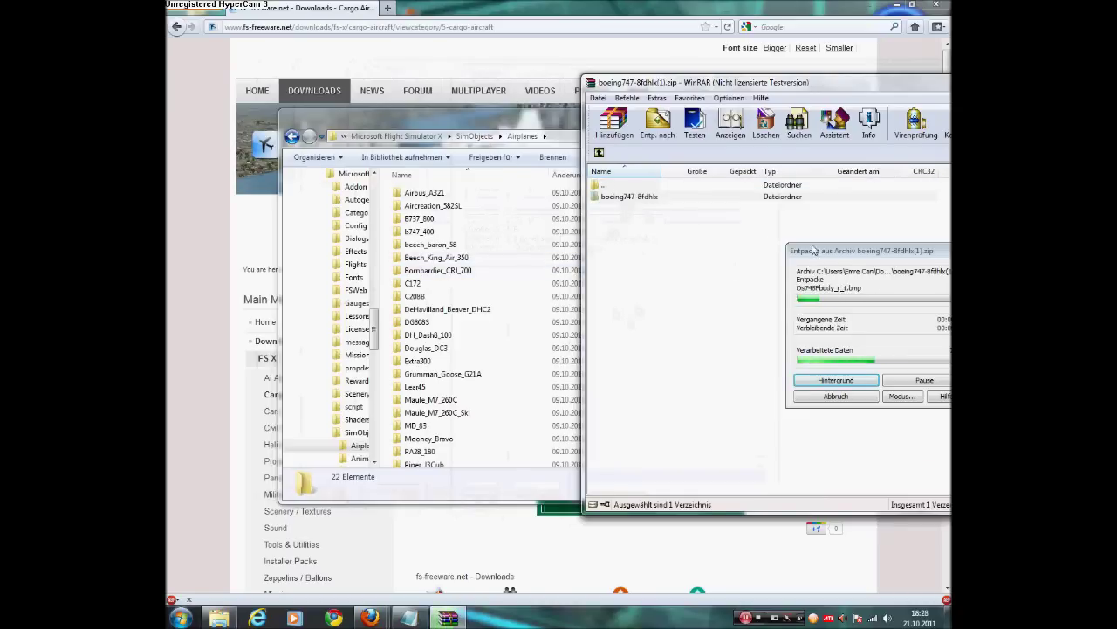
left_click(538, 365)
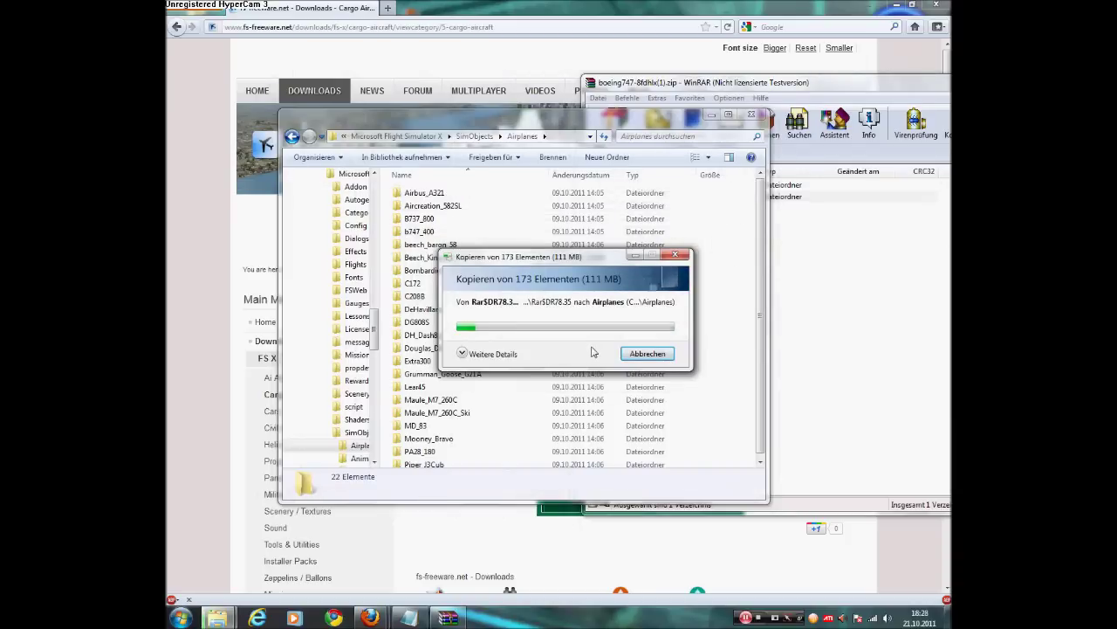
left_click(419, 614)
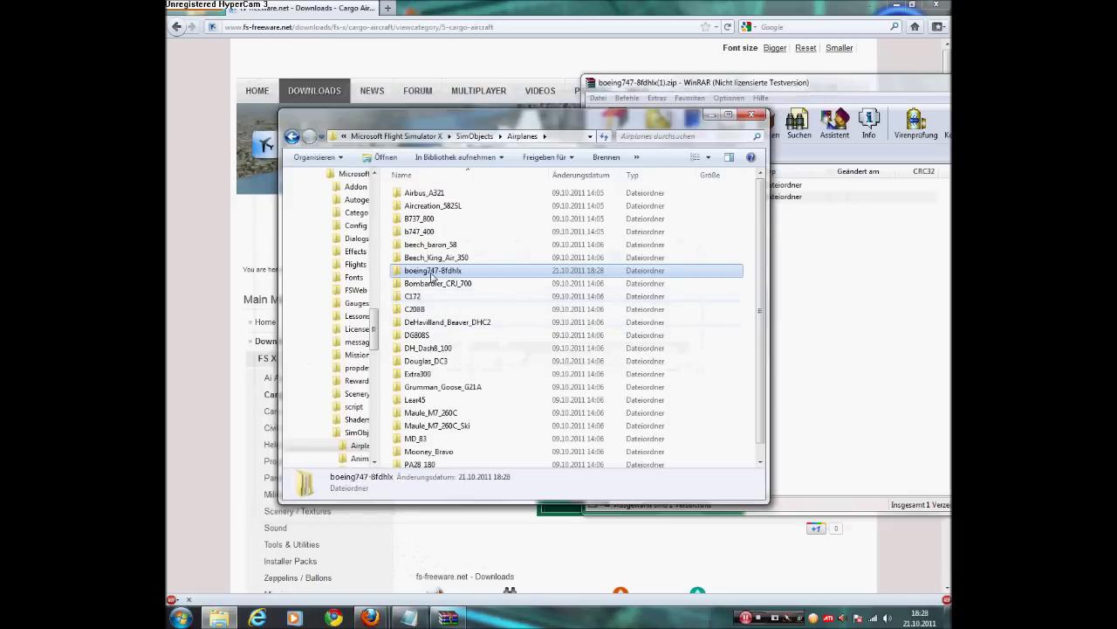
Open the Boeing 747-8F folder inside the archive's boeing747-8fdhlx folder, and open the b747_400 folder in Airplanes alongside it.
left_click(823, 251)
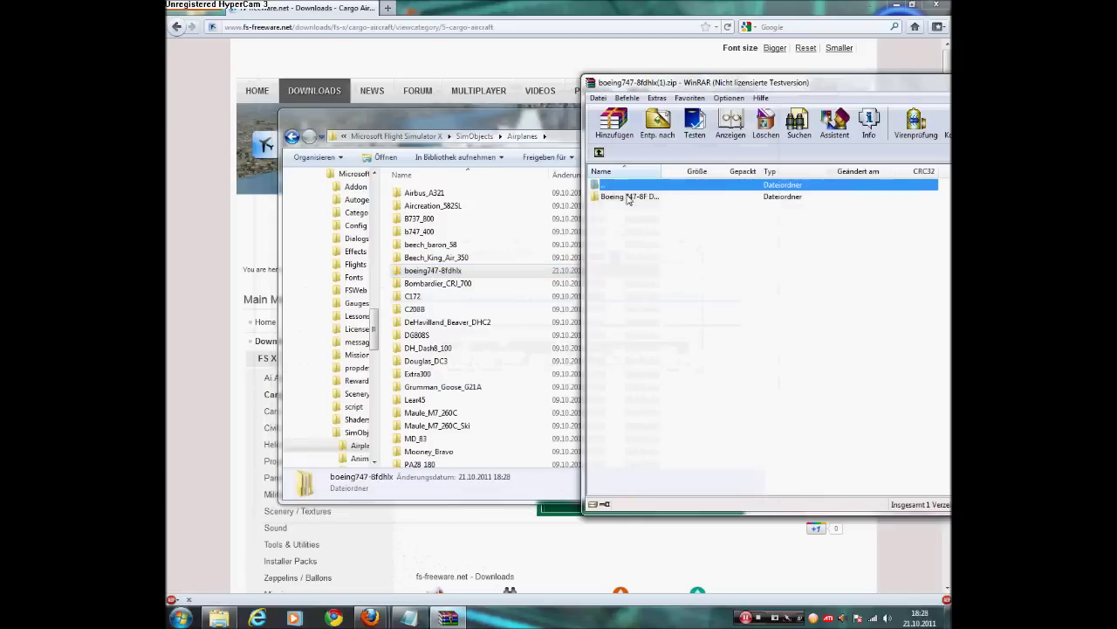
double_click(627, 198)
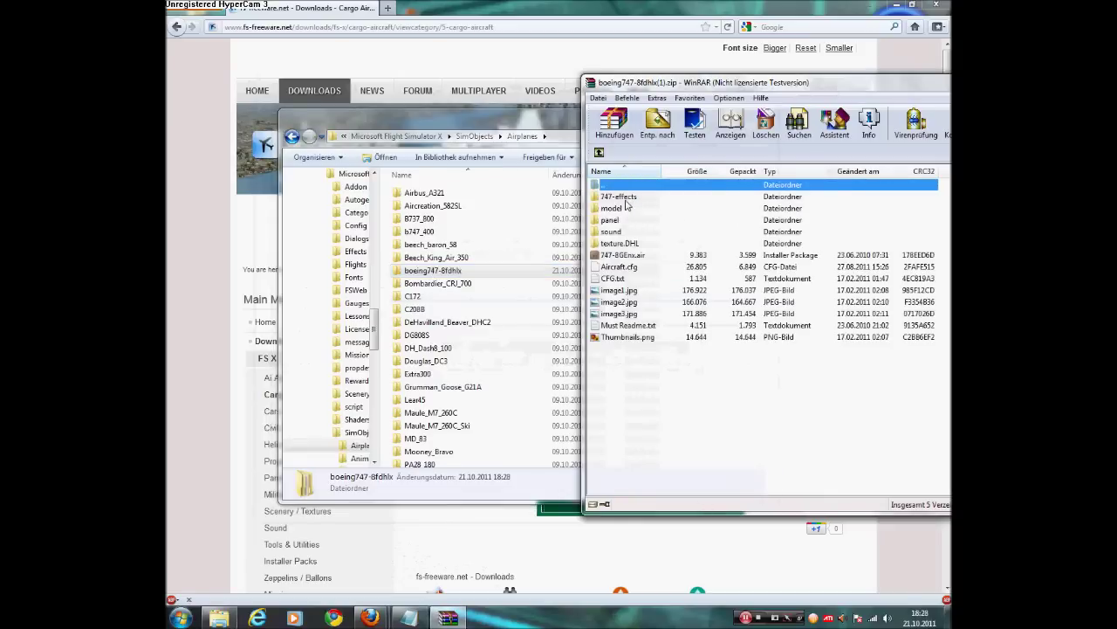
left_click(384, 276)
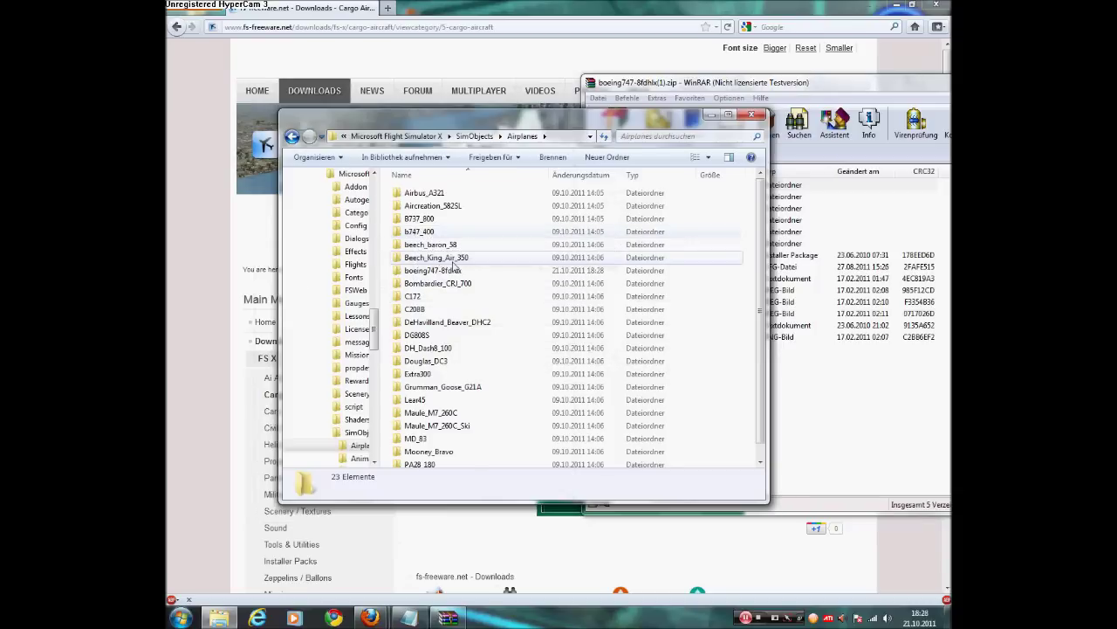
double_click(425, 234)
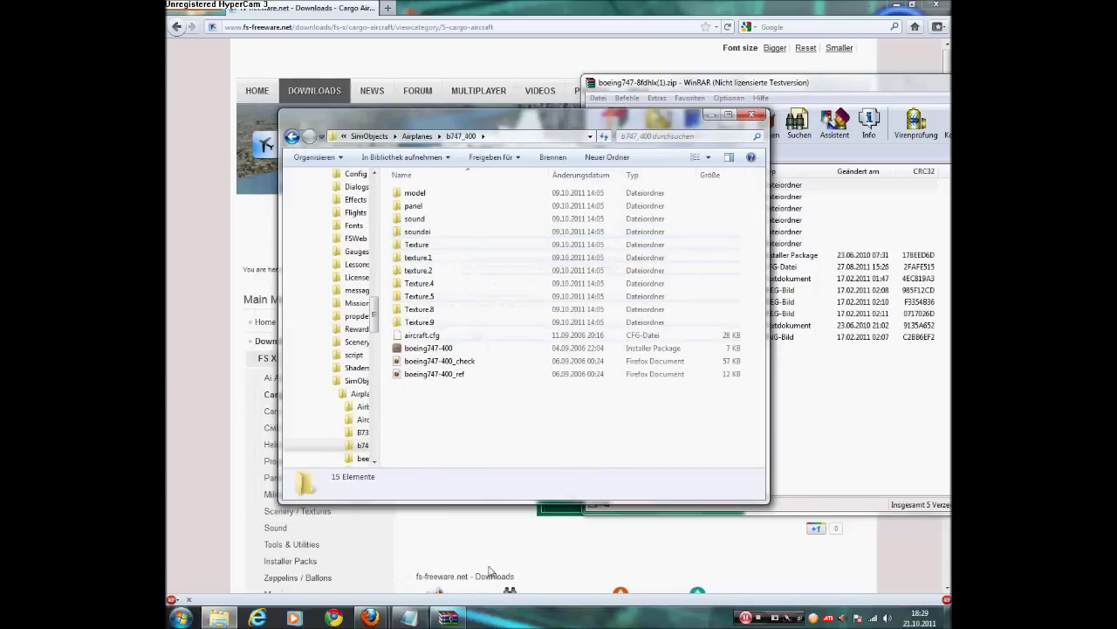
left_click(448, 618)
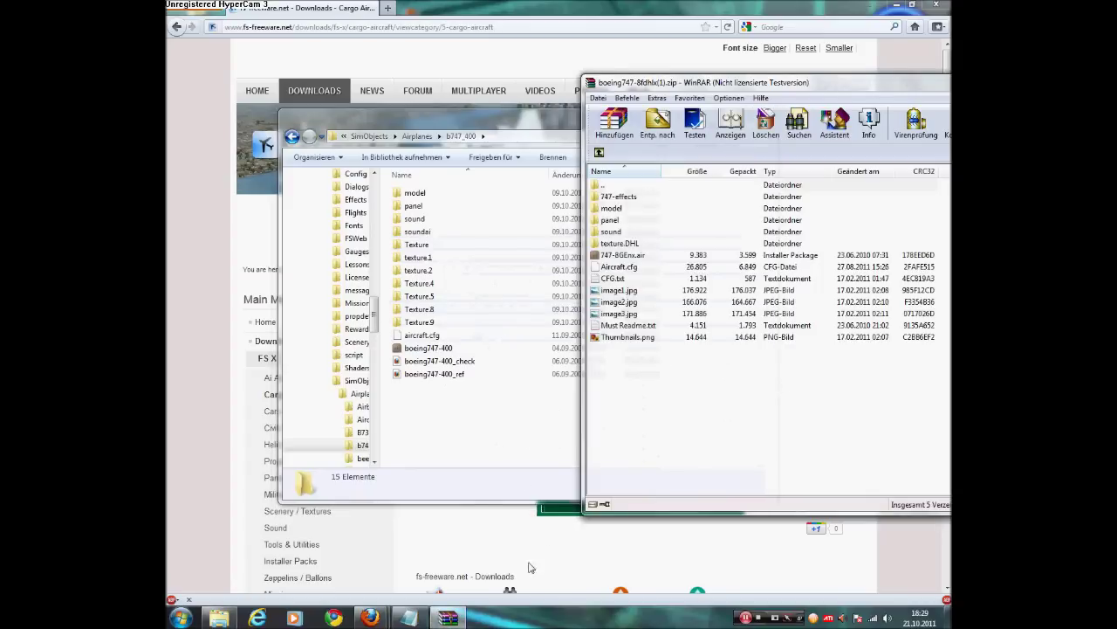
Switch to the Editor note and add "Jetzt nur noch die Texturedatei in B747-400, wenn ihr eine Boeing 737 downloadet müsst ihr".
left_click(408, 618)
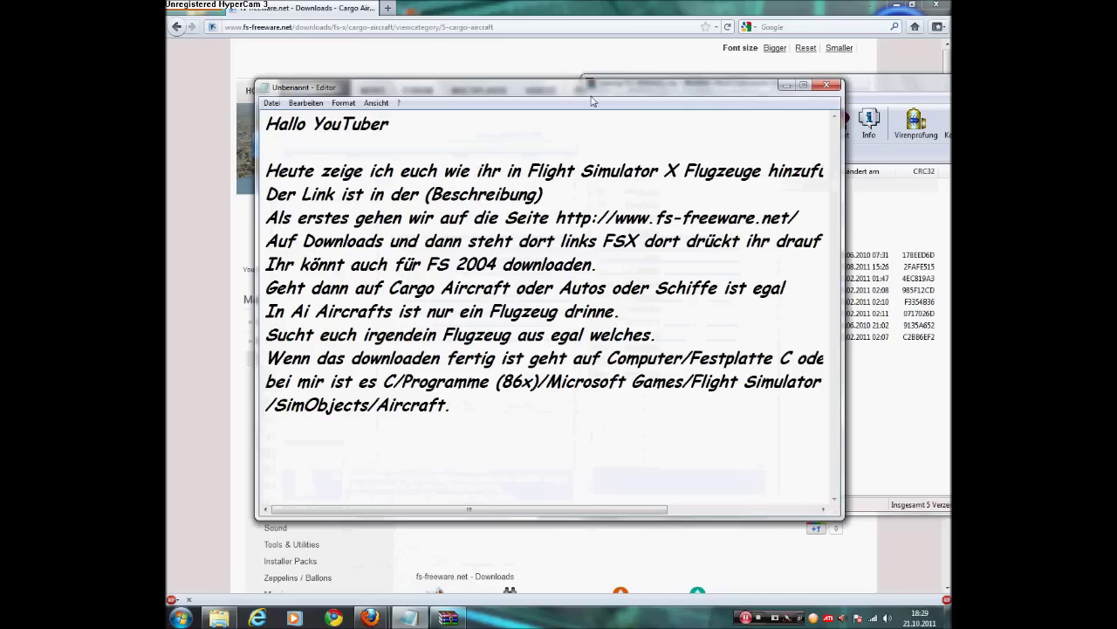
type("Jetzt nur ")
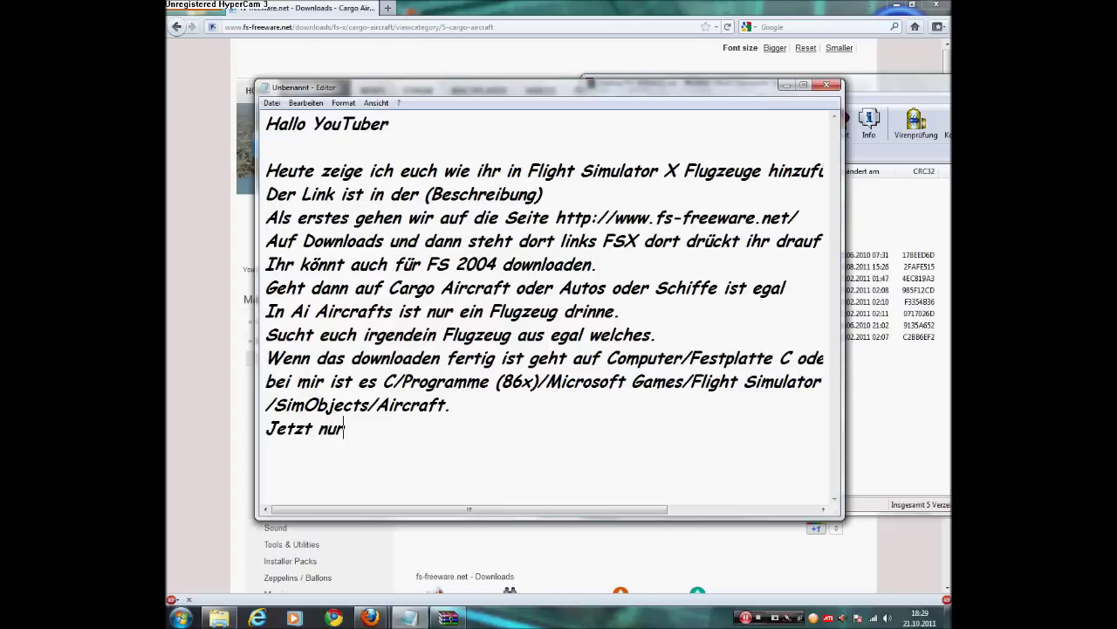
type("noch die Texture")
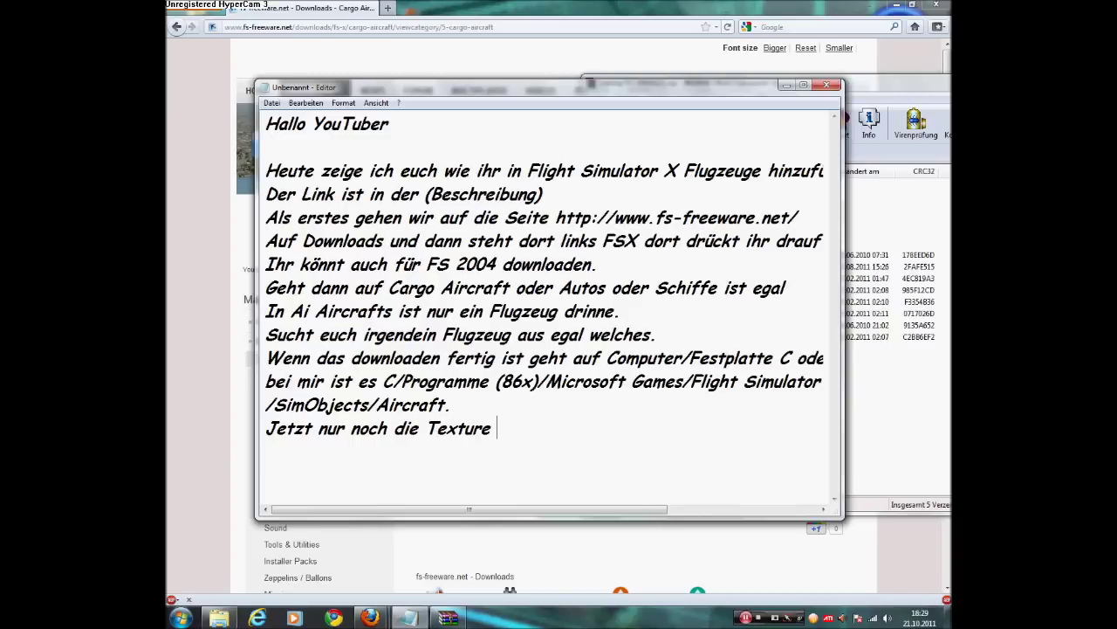
type("datei in B")
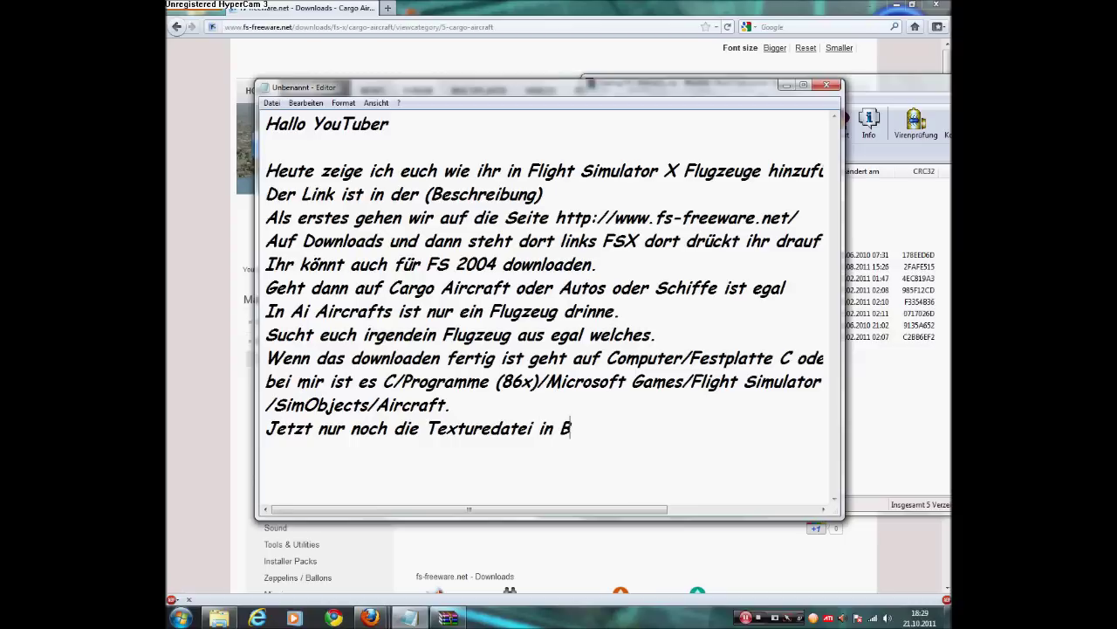
type("747-400 ")
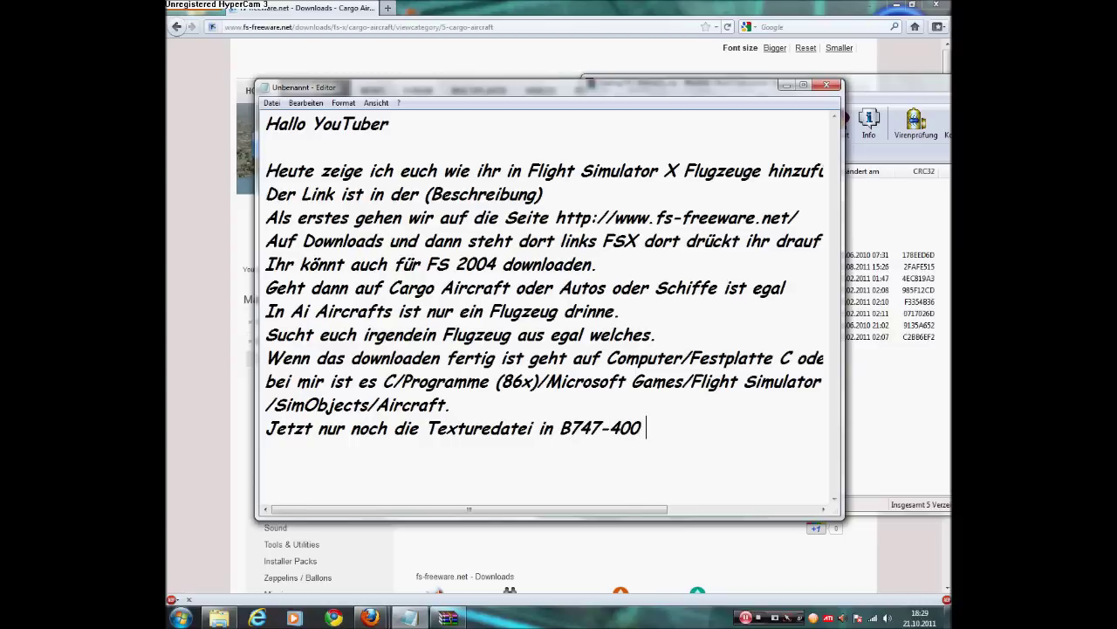
type(", wenn ihr e")
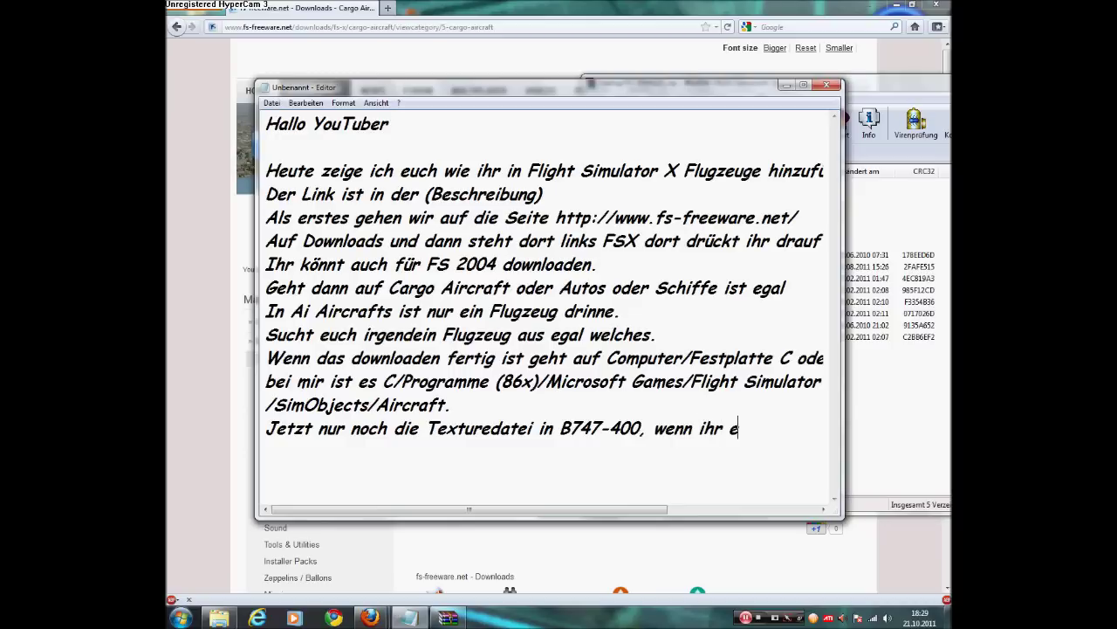
type("ine Boeing 737 downloade")
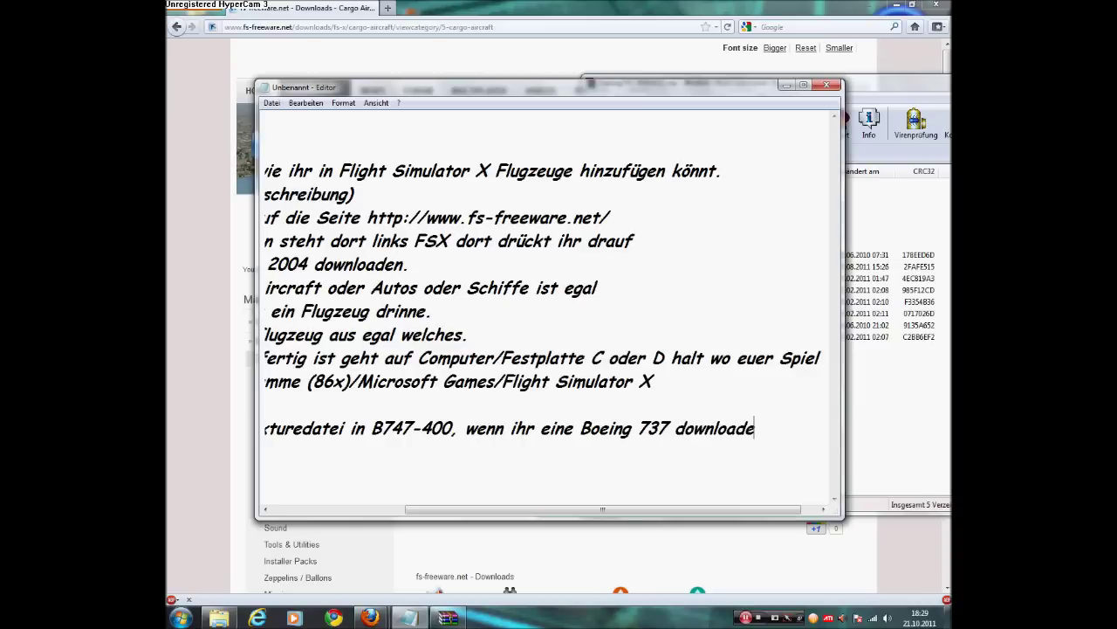
type("t müsst ihr ih")
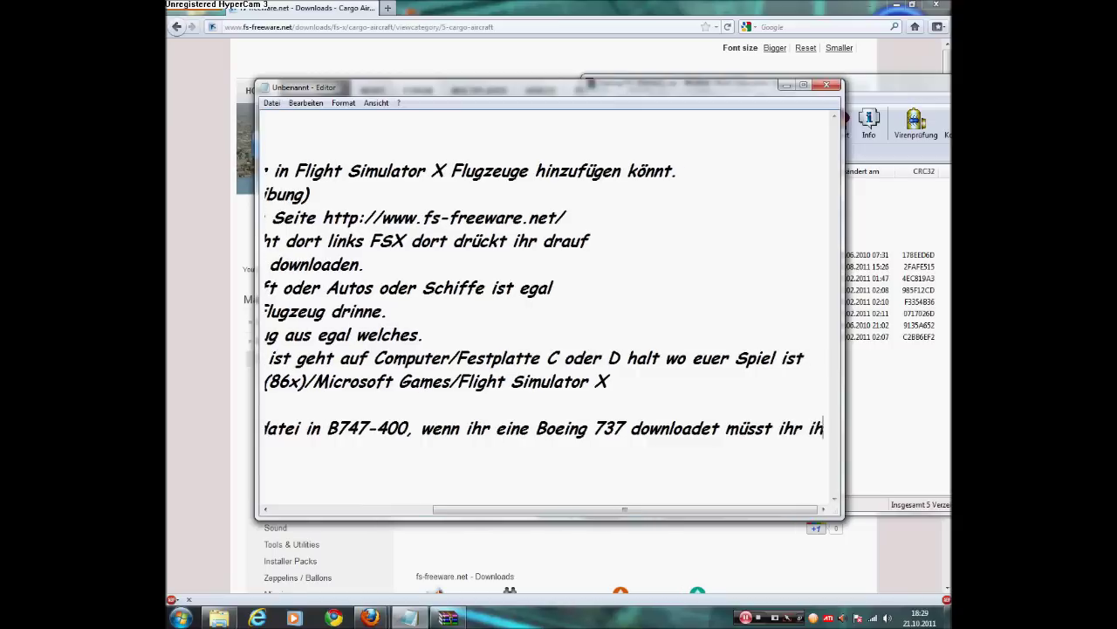
Continue the note on a new line with "in den Ordner b737-400 einfügen.".
key("Return")
type("in der")
type(" Ordner")
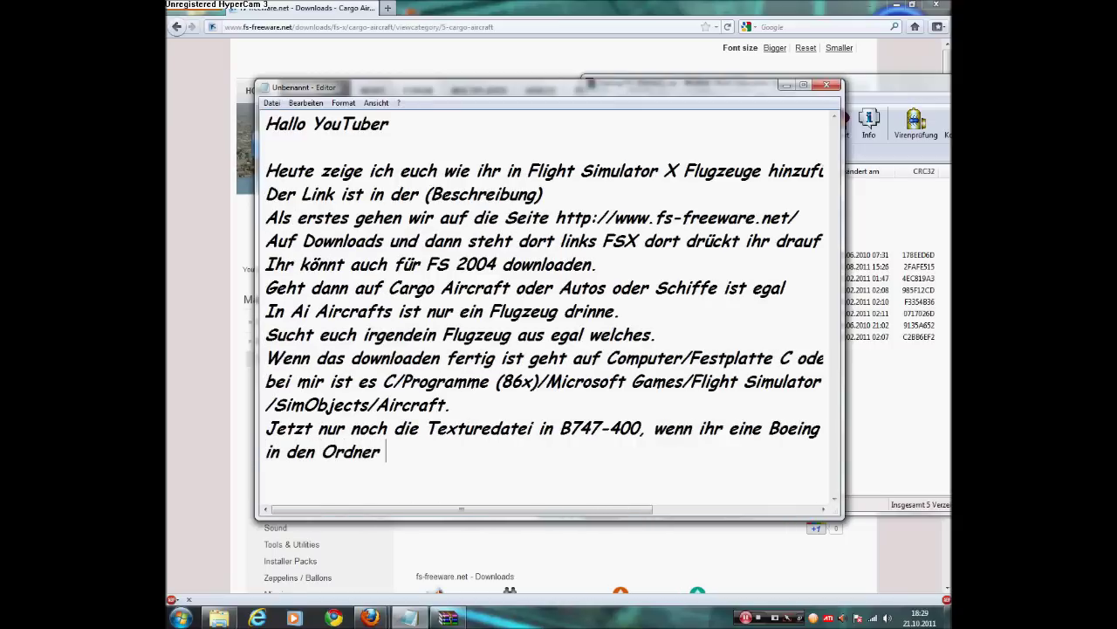
type(" b737-400")
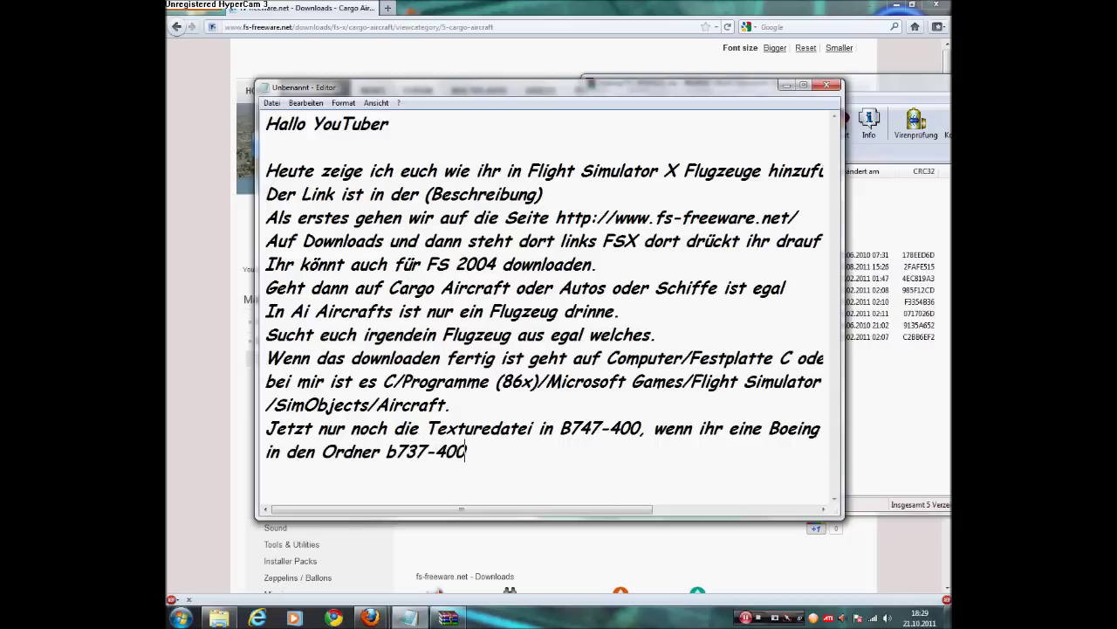
type(" einfügen.")
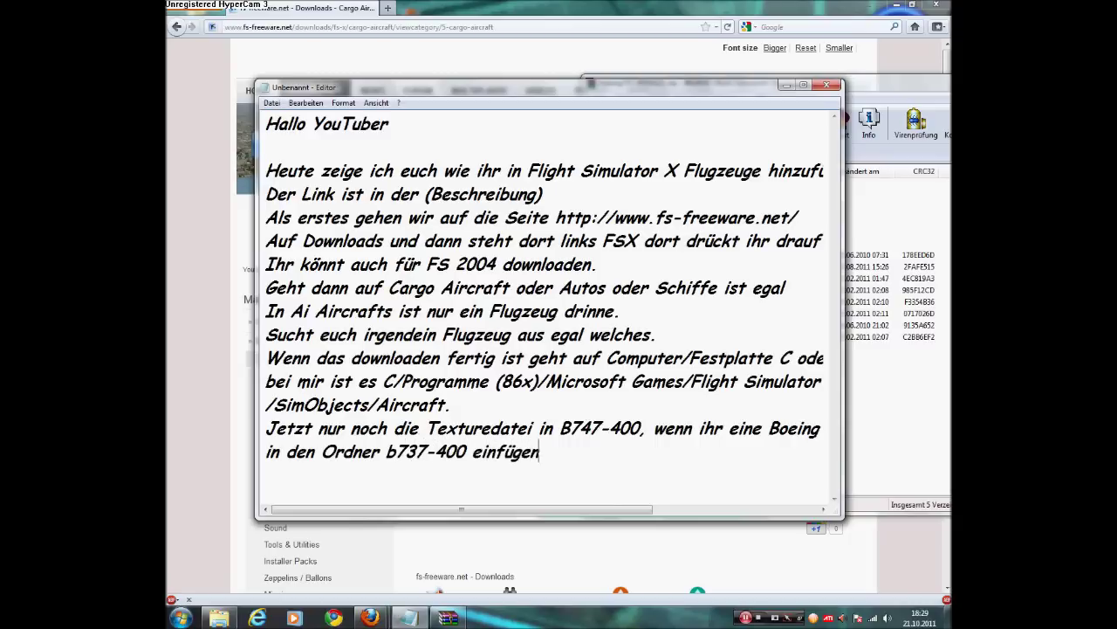
Minimize the note and copy the texture.DHL folder from the archive into b747_400, granting administrator permission.
left_click(785, 84)
left_click_drag(618, 249, 476, 408)
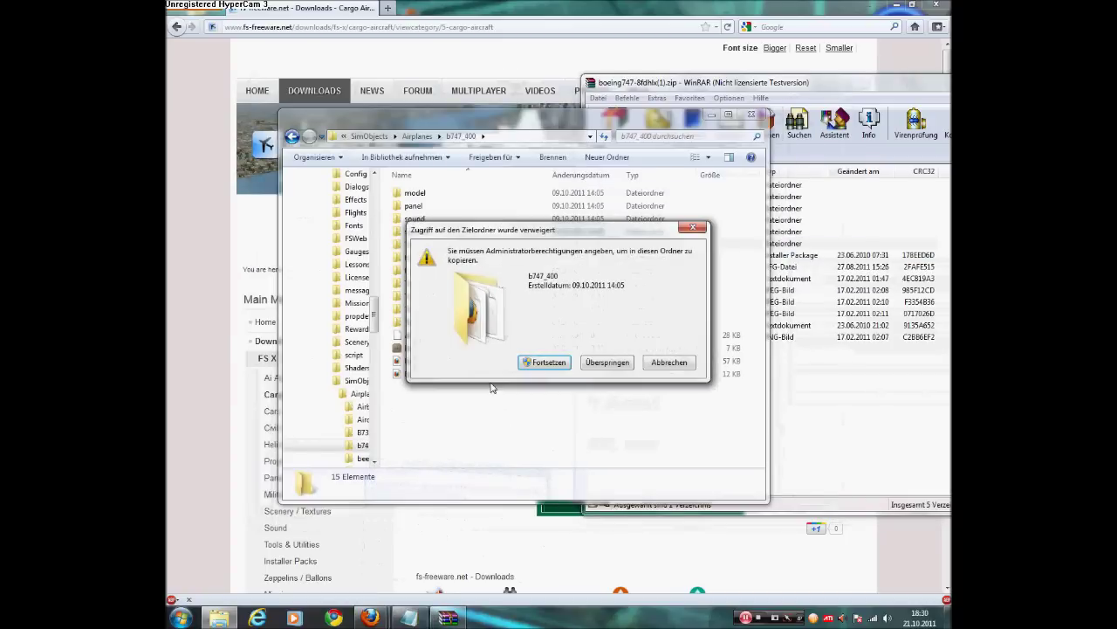
left_click(528, 360)
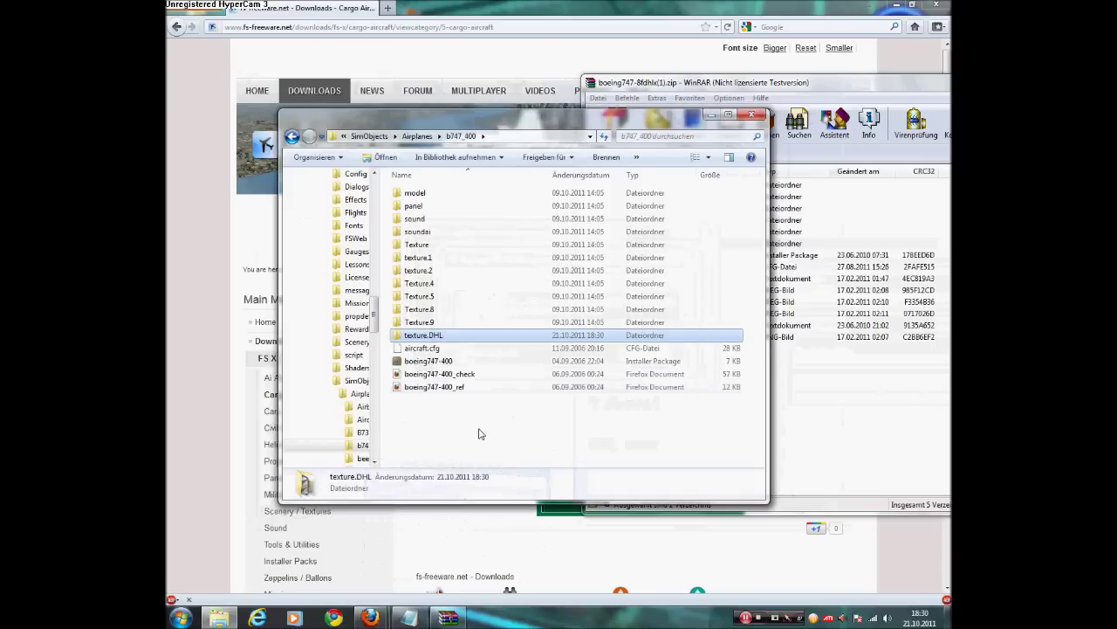
Close the archive and the Explorer window, clear and close the Firefox download list, and show the desktop.
left_click_drag(775, 85, 546, 93)
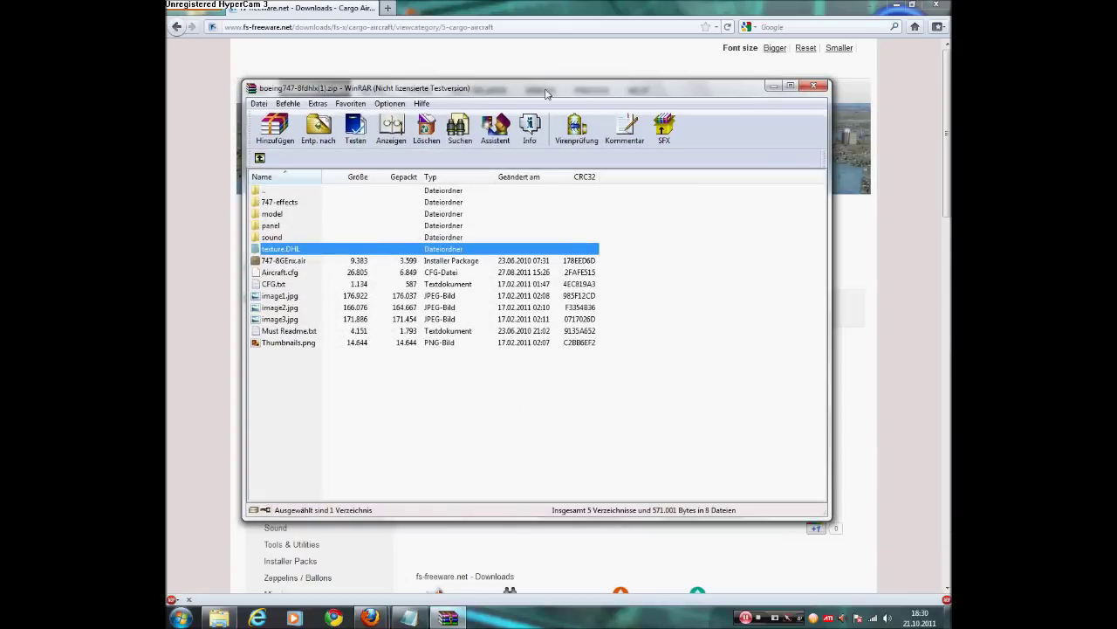
left_click(813, 85)
left_click(755, 112)
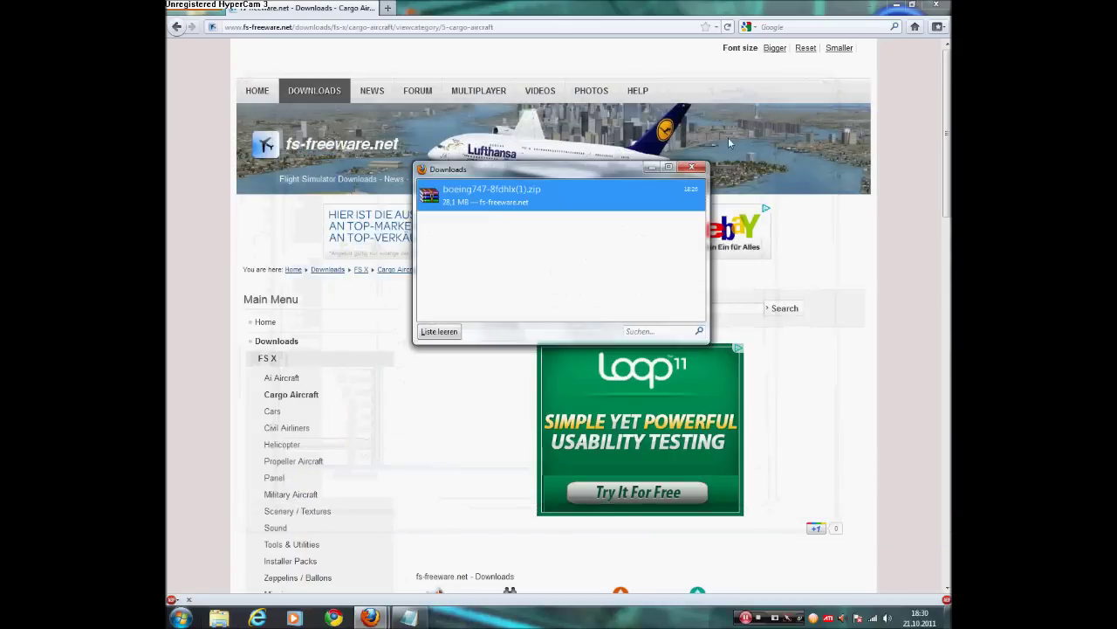
left_click(443, 333)
left_click(692, 167)
key("super+d")
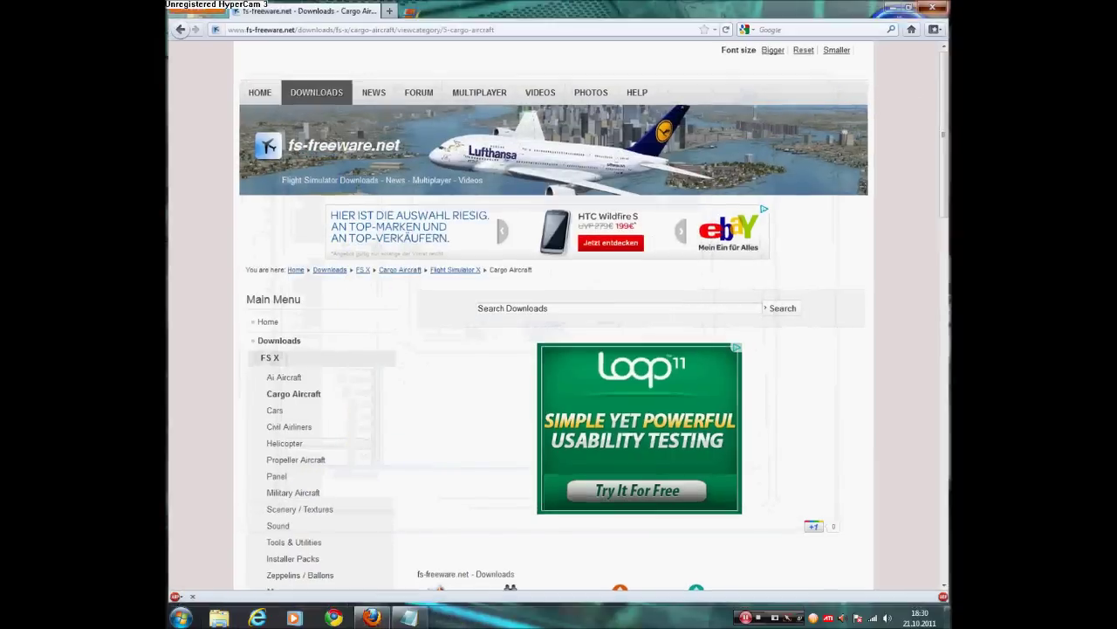
Launch Flight Simulator X and examine the free flight aircraft list, filtering it by the publisher Microsoft Corporation.
double_click(367, 216)
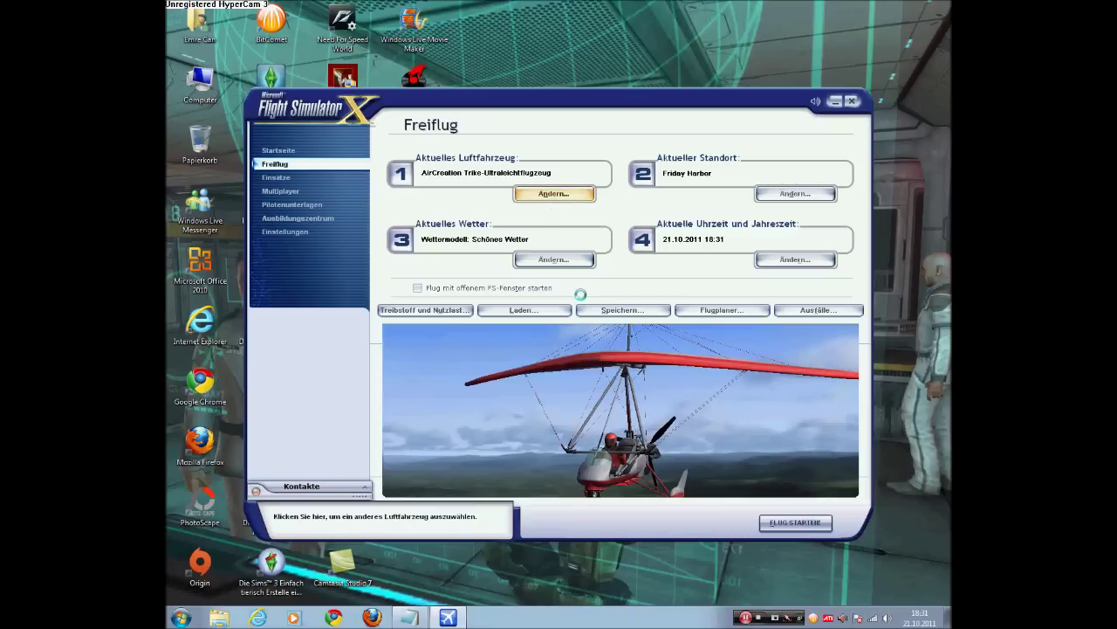
left_click_drag(779, 214, 777, 285)
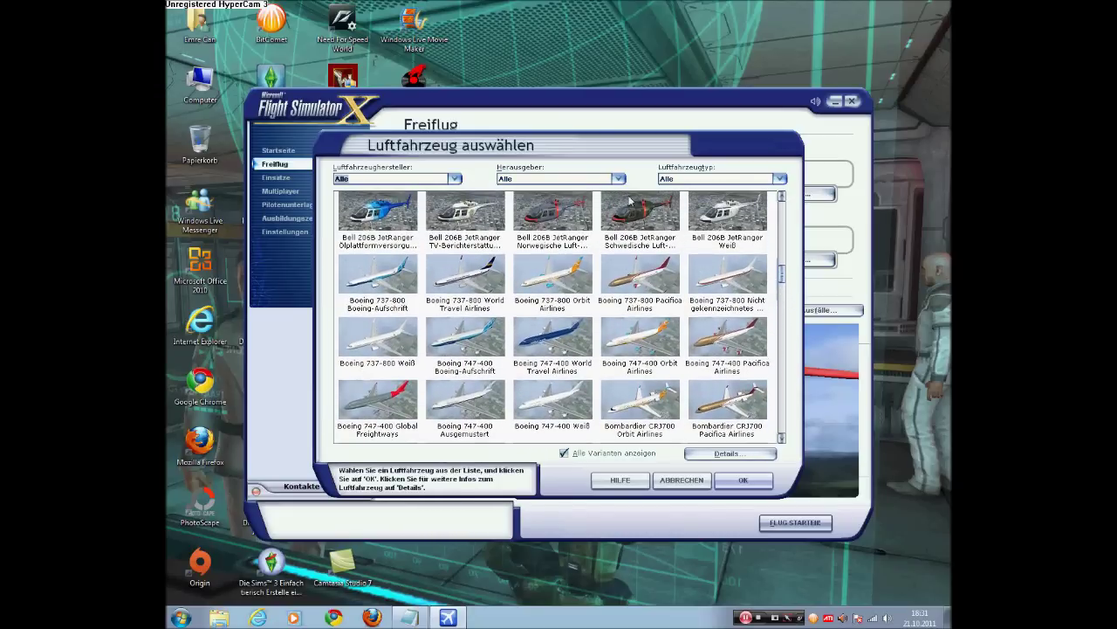
left_click(593, 179)
left_click(569, 199)
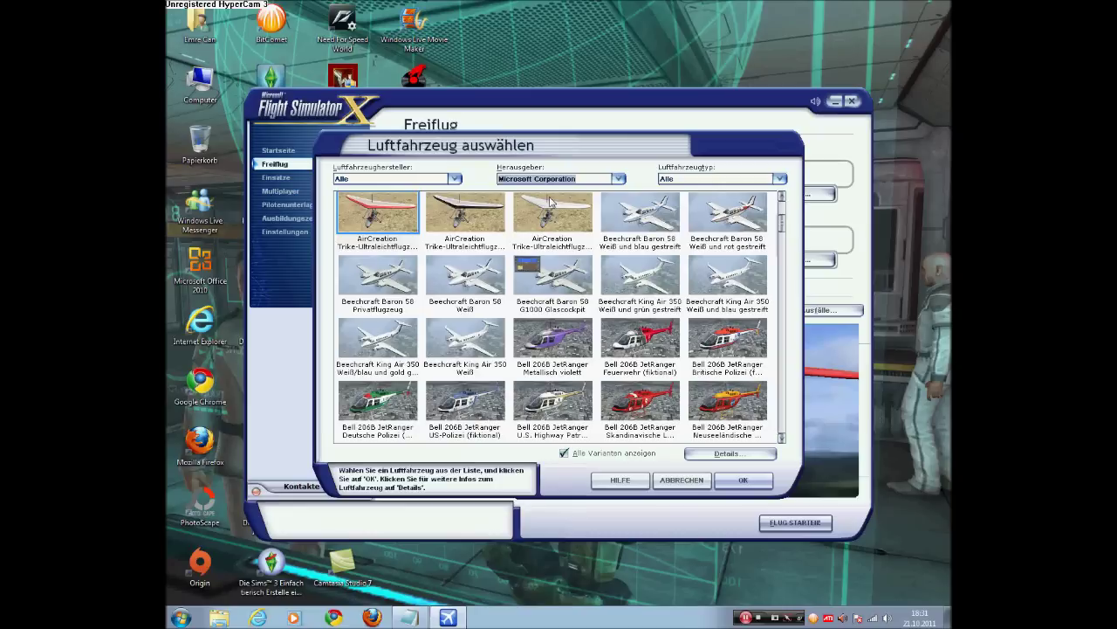
left_click_drag(782, 228, 793, 195)
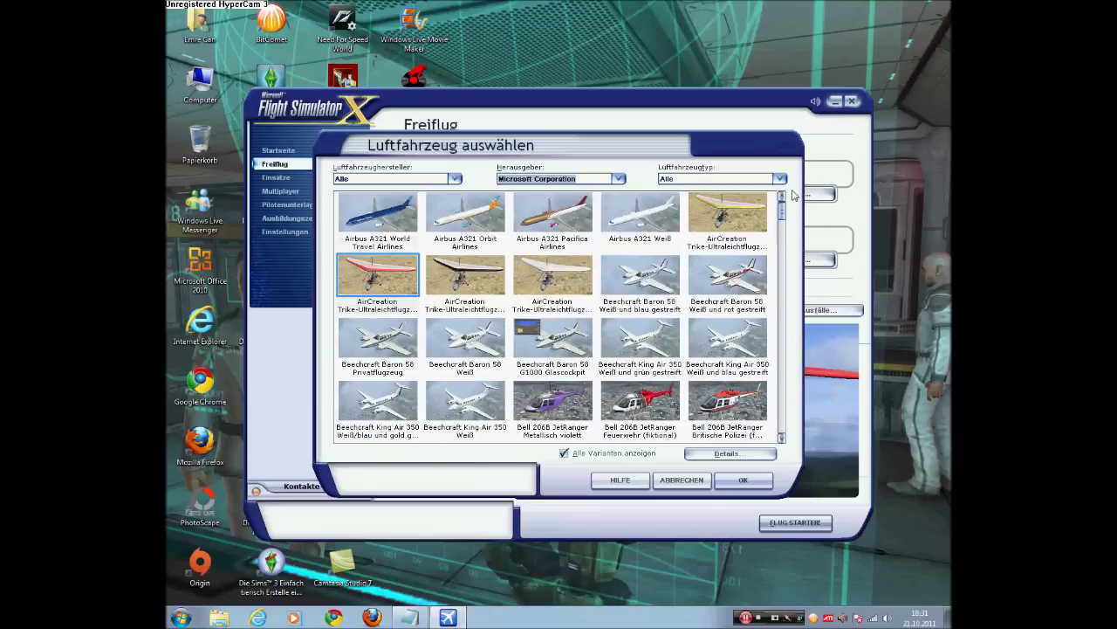
Cancel the aircraft selection and quit Flight Simulator X.
left_click(685, 478)
key("Escape")
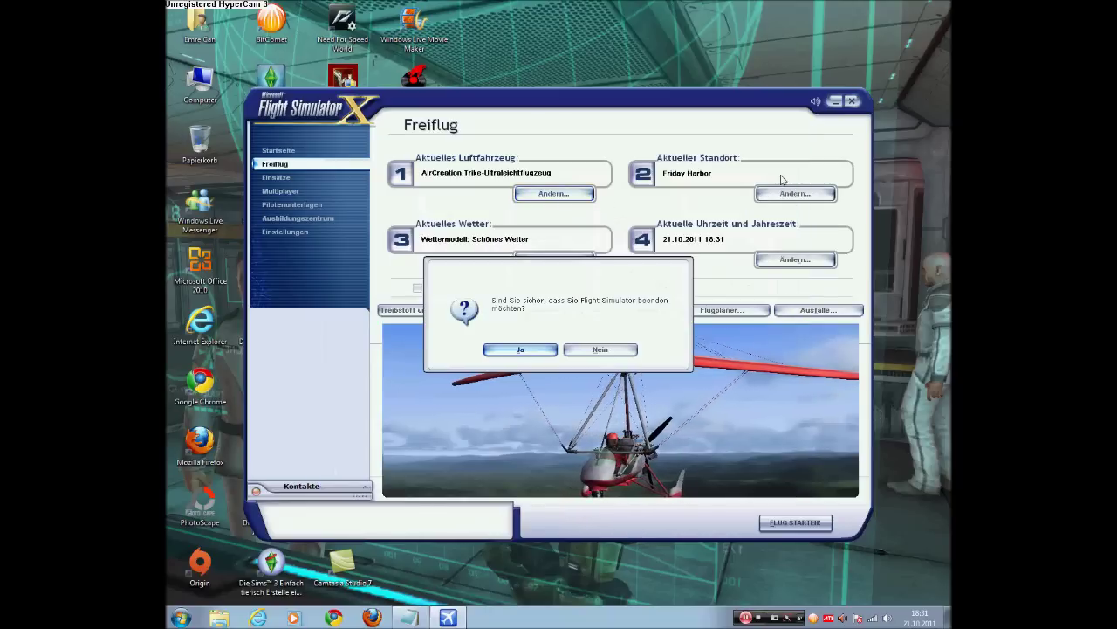
left_click(522, 351)
Browse in Explorer on C: to Programme (x86), Microsoft Games, Microsoft Flight Simulator X, SimObjects, Airplanes, b747_400.
key("super")
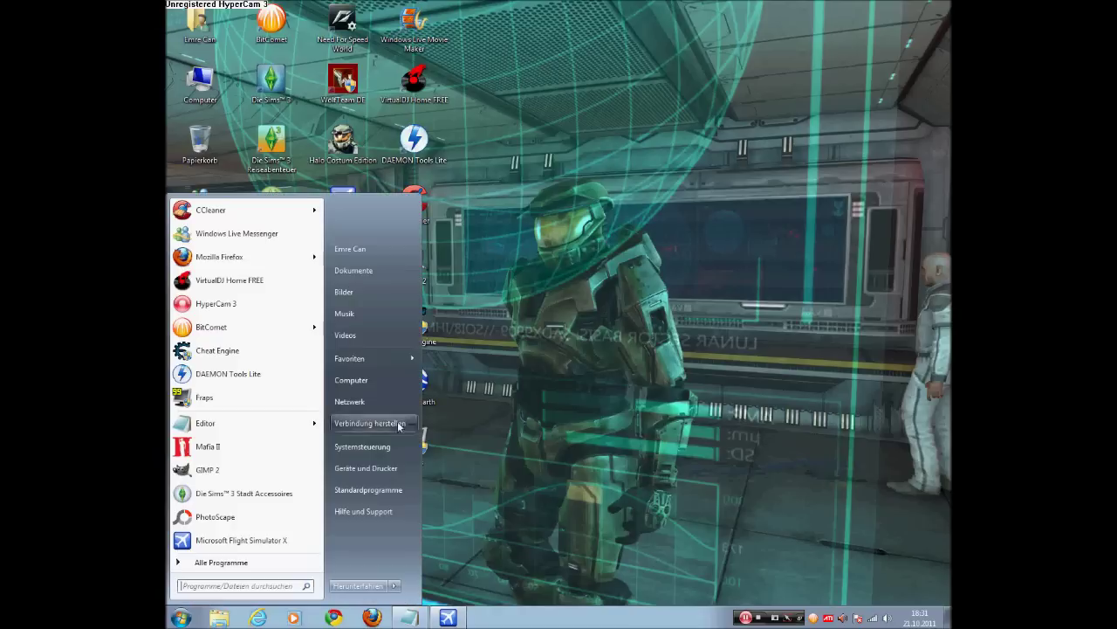
left_click(366, 394)
double_click(486, 218)
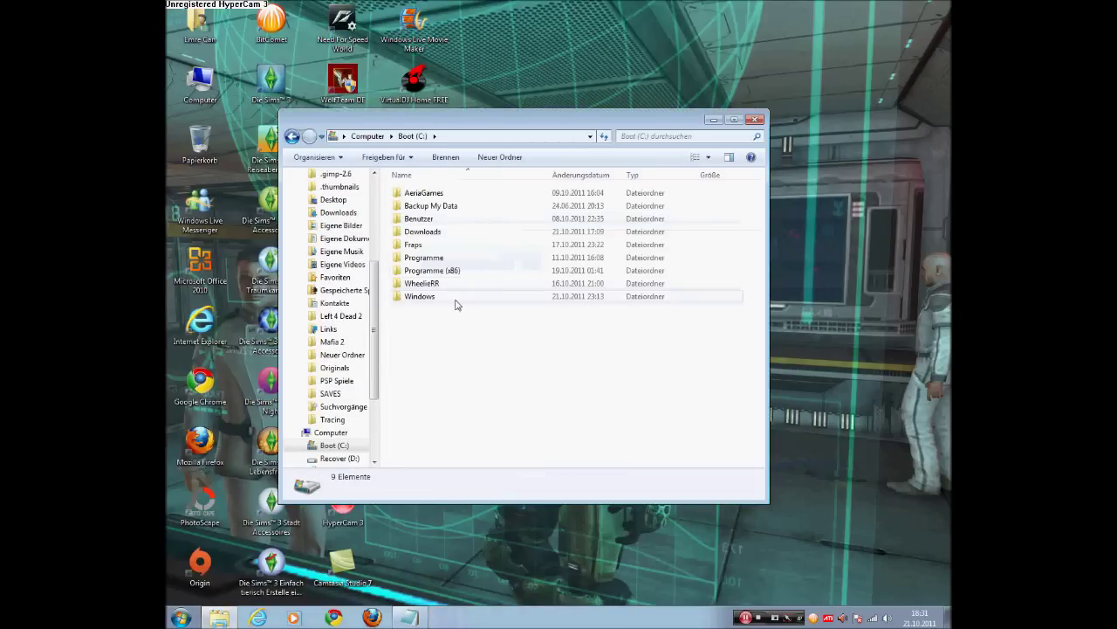
double_click(445, 274)
scroll(443, 409, "down", 6)
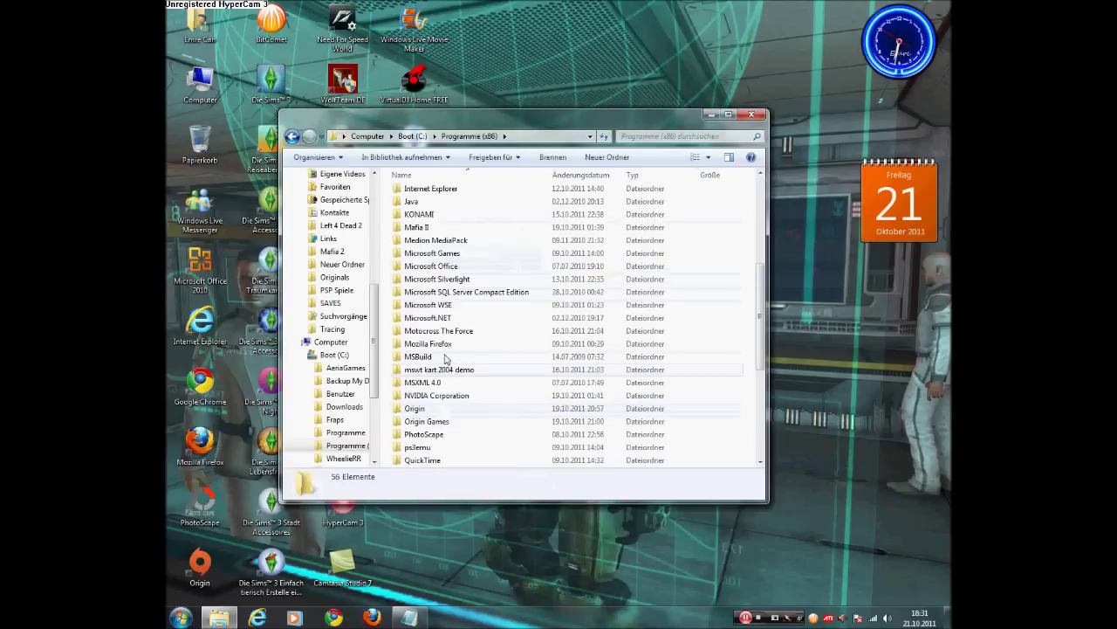
double_click(452, 254)
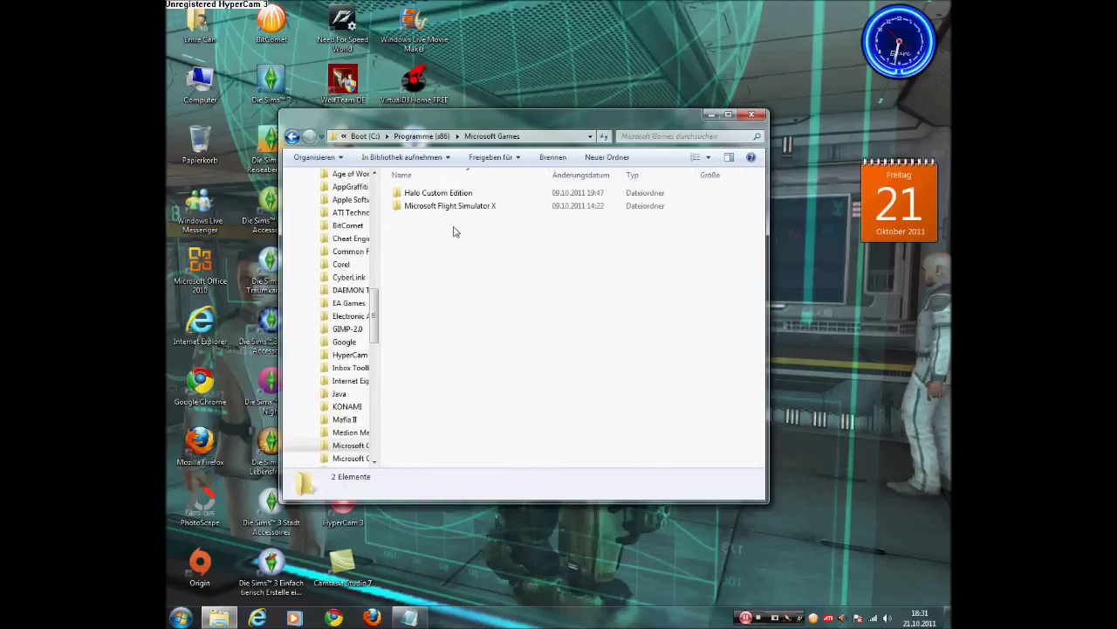
double_click(449, 205)
double_click(423, 438)
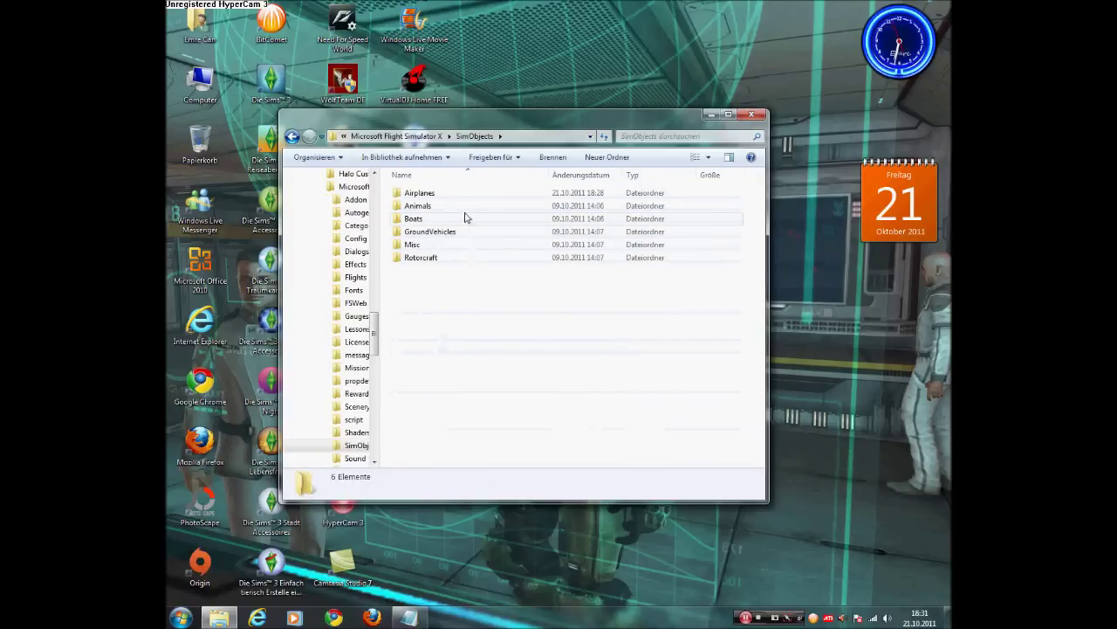
double_click(461, 194)
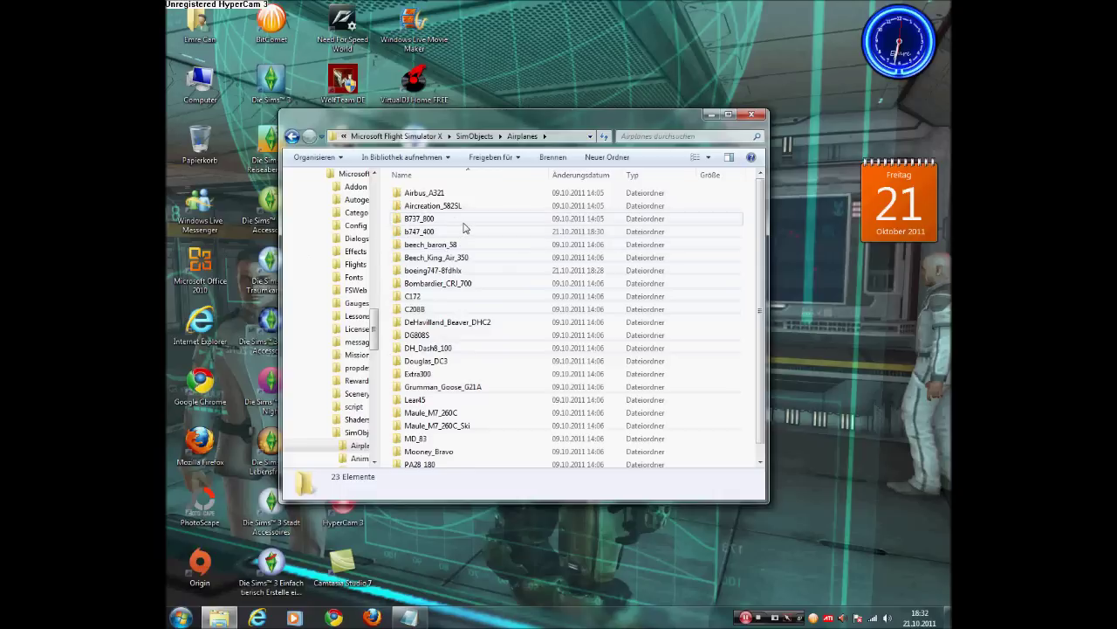
double_click(464, 230)
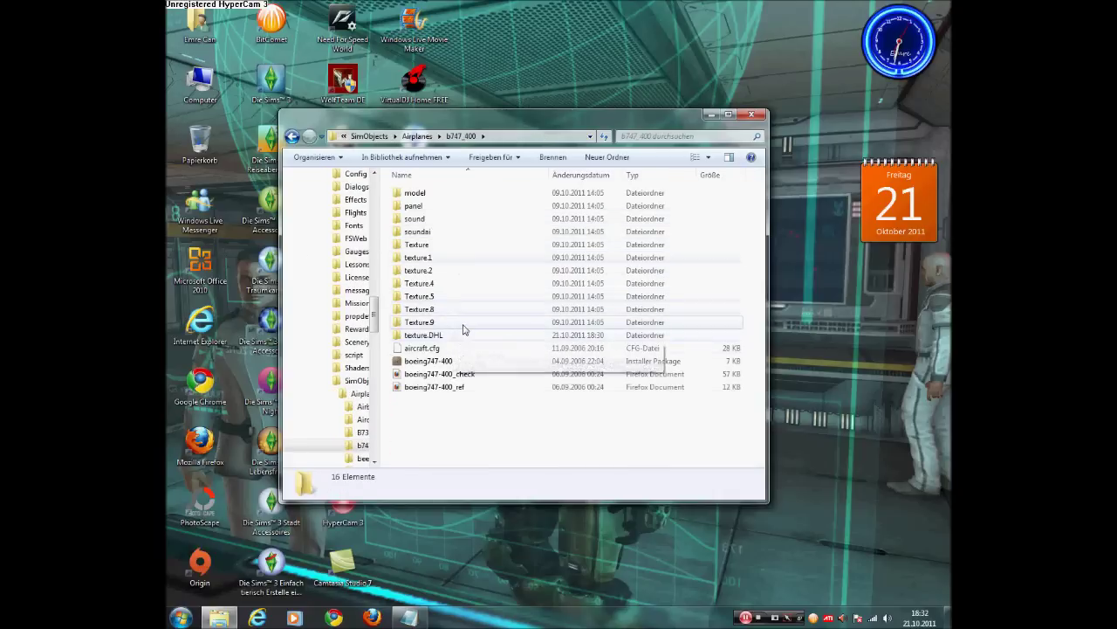
double_click(469, 232)
left_click(292, 137)
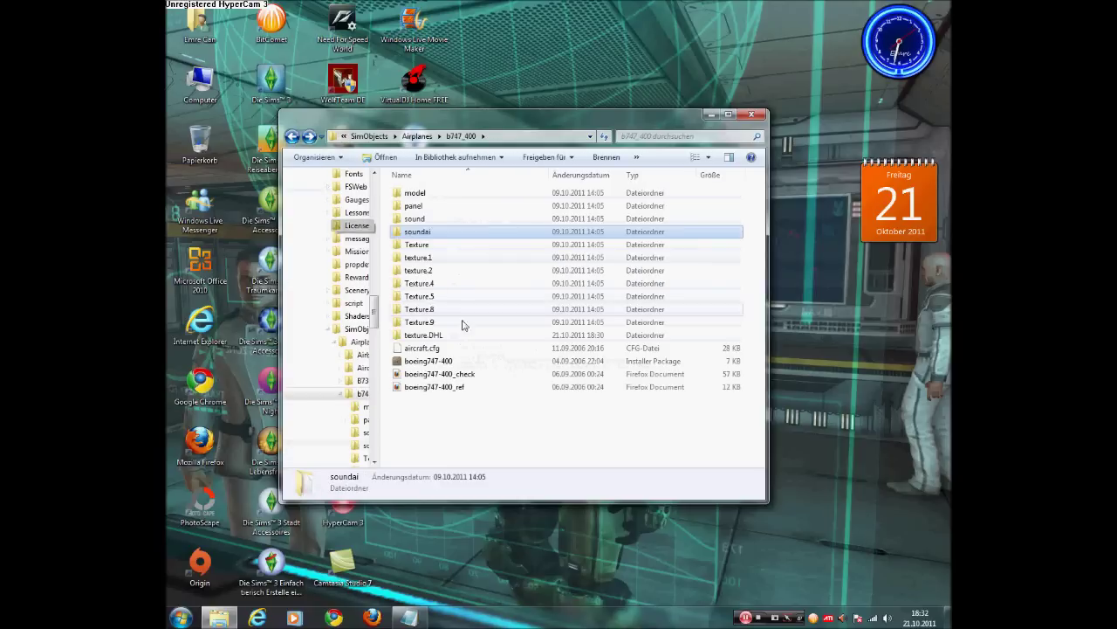
Open aircraft.cfg from b747_400, choosing Editor from the installed programs to open this file type.
double_click(455, 353)
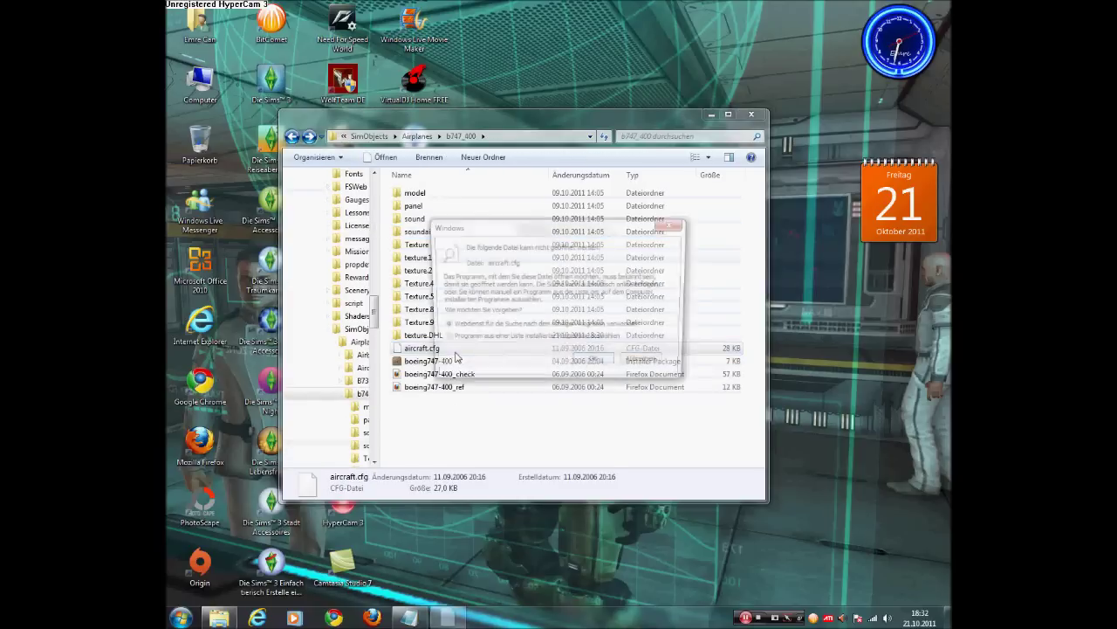
left_click(499, 341)
left_click(596, 367)
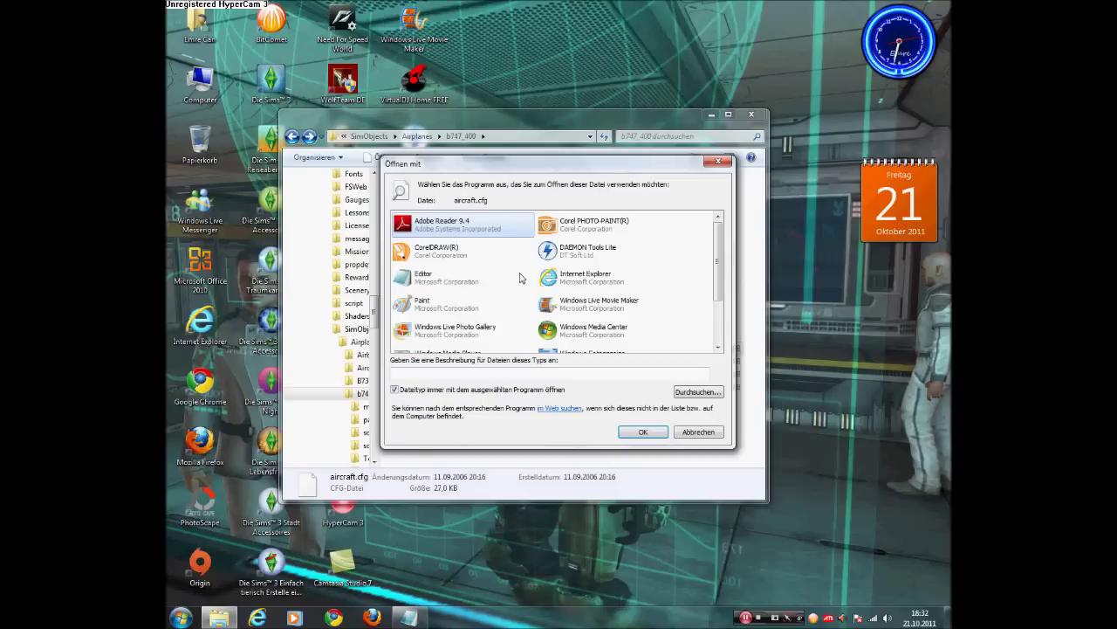
left_click(441, 277)
left_click(636, 431)
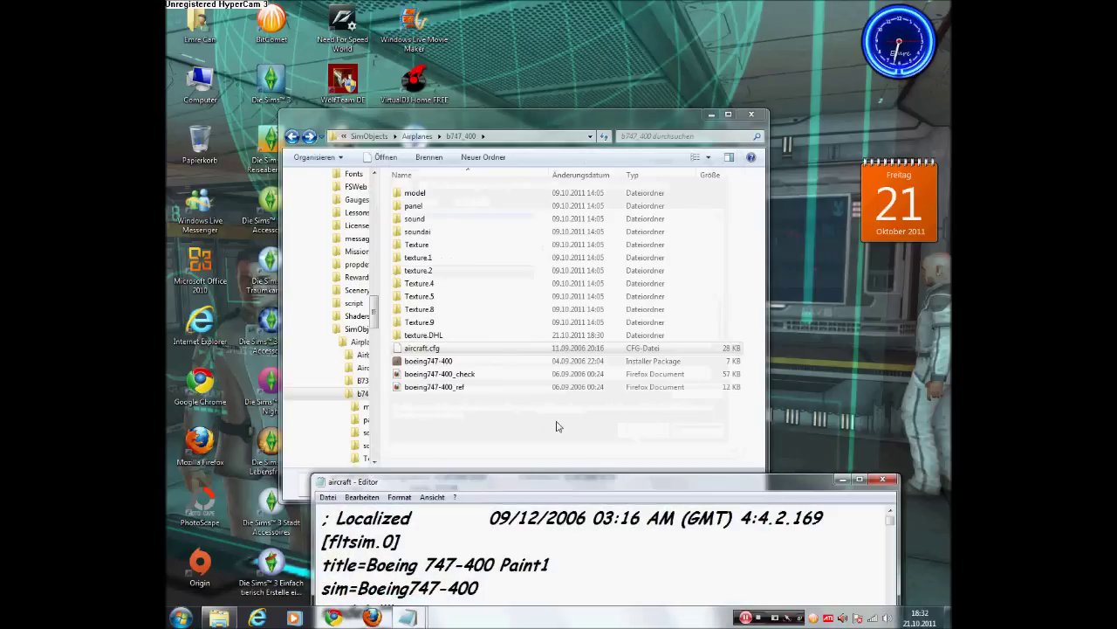
Examine the fltsim entries in aircraft.cfg down to the General section.
left_click_drag(534, 487, 480, 92)
scroll(455, 364, "down", 5)
scroll(455, 364, "down", 13)
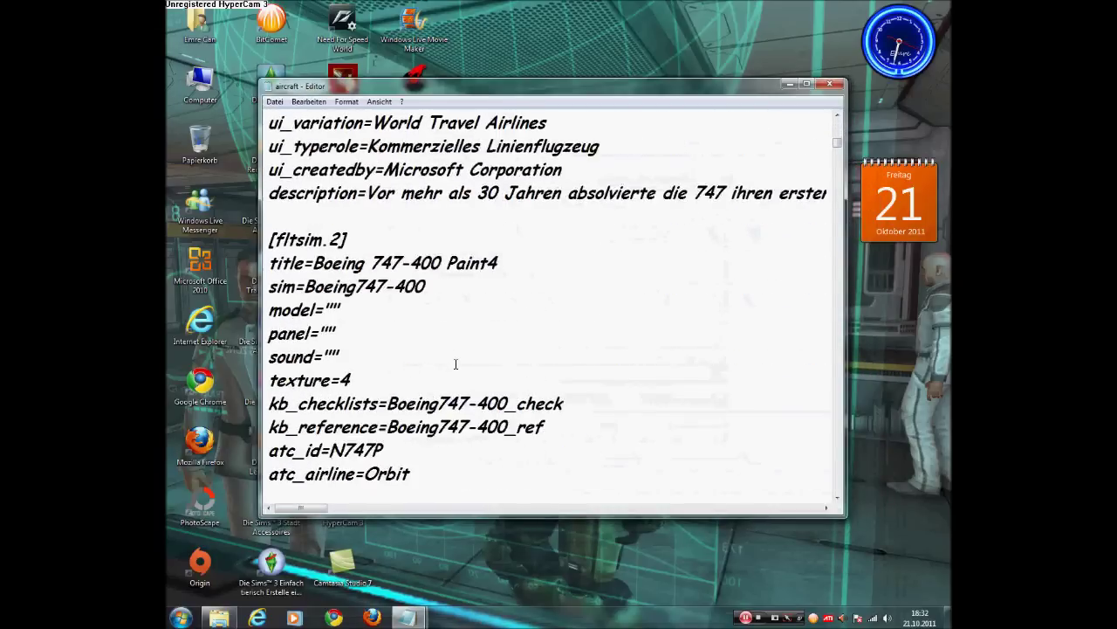
scroll(457, 377, "down", 12)
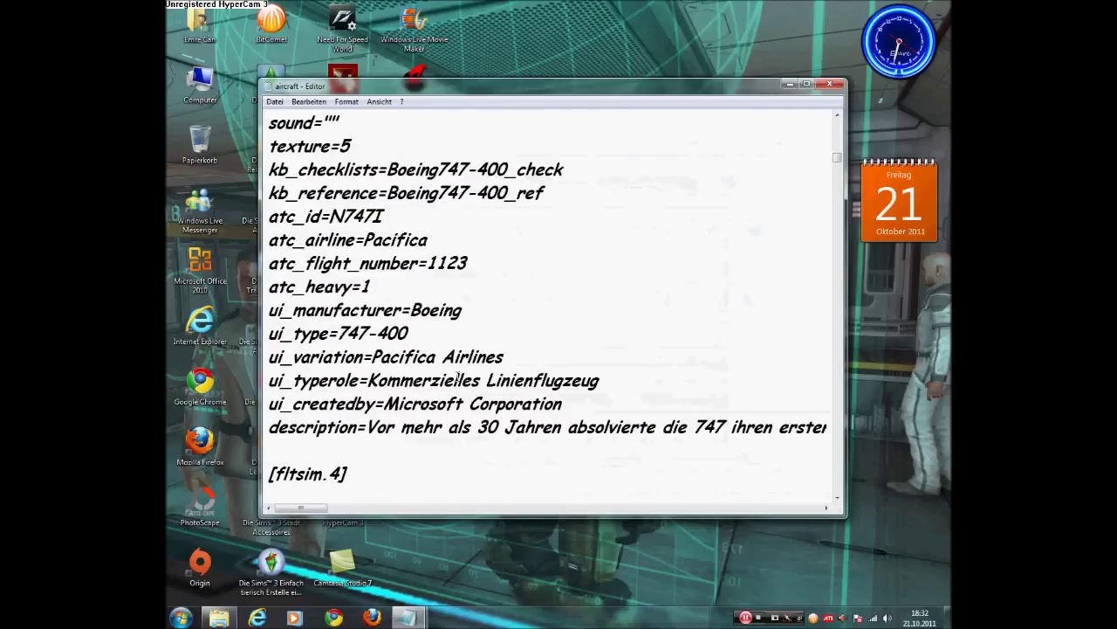
scroll(457, 375, "down", 7)
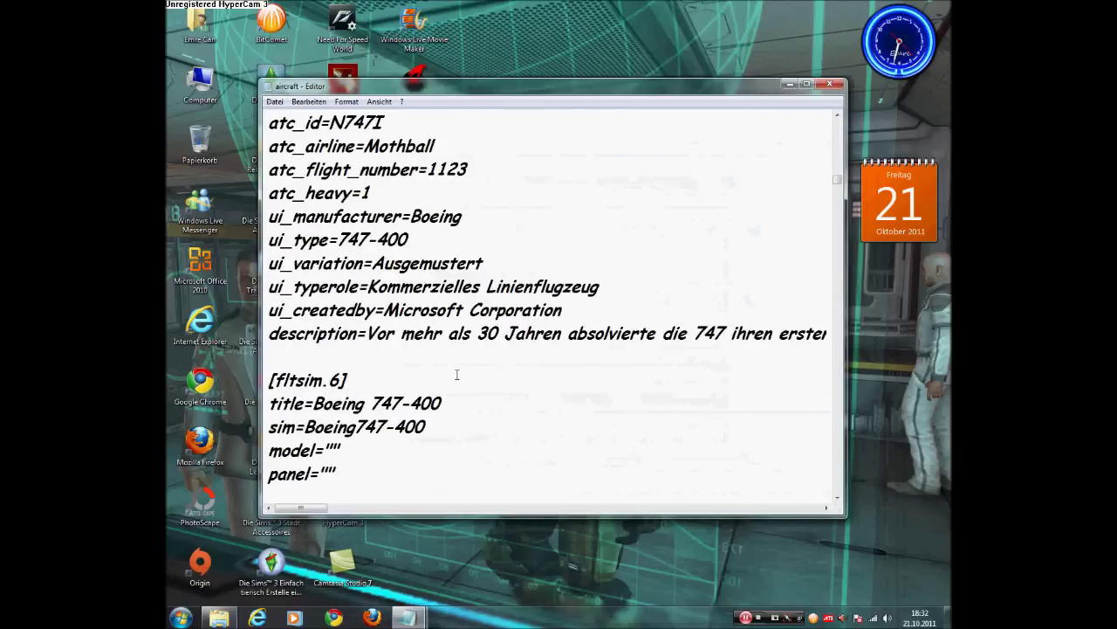
scroll(457, 375, "down", 7)
scroll(456, 374, "down", 1)
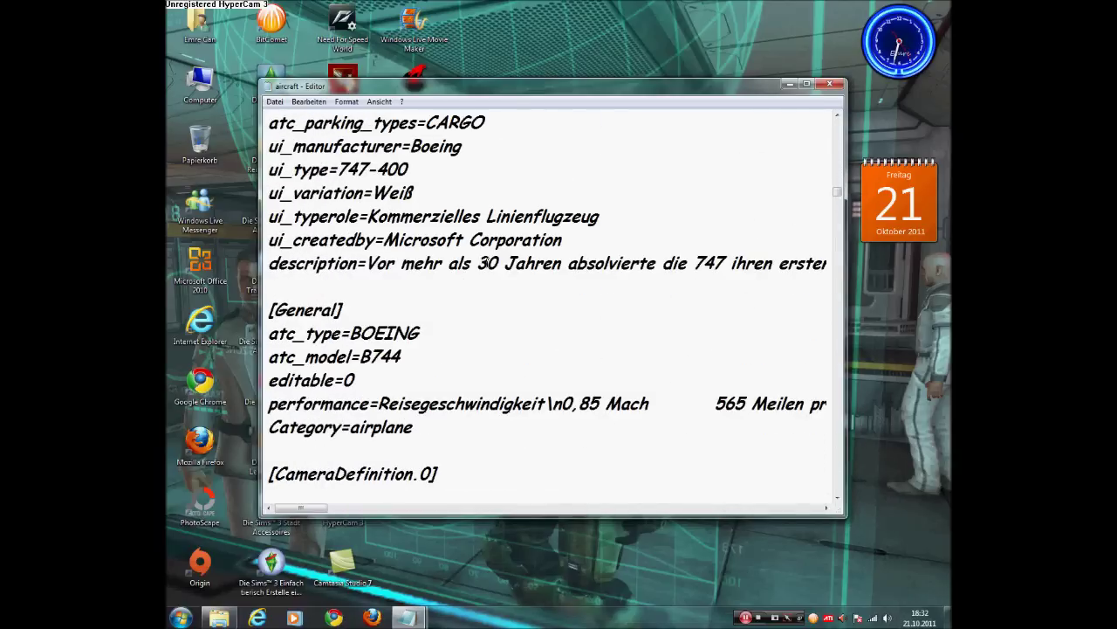
left_click(788, 84)
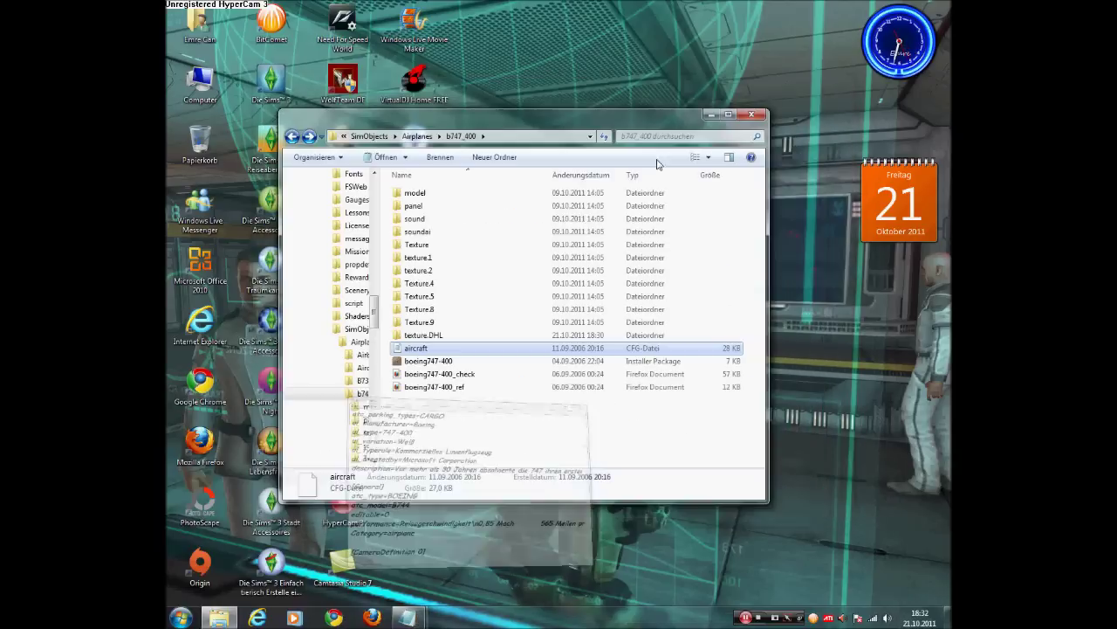
Go back to Airplanes, open boeing747-8fdhlx and check the contents of its Boeing 747-8F DHL subfolder.
left_click(293, 138)
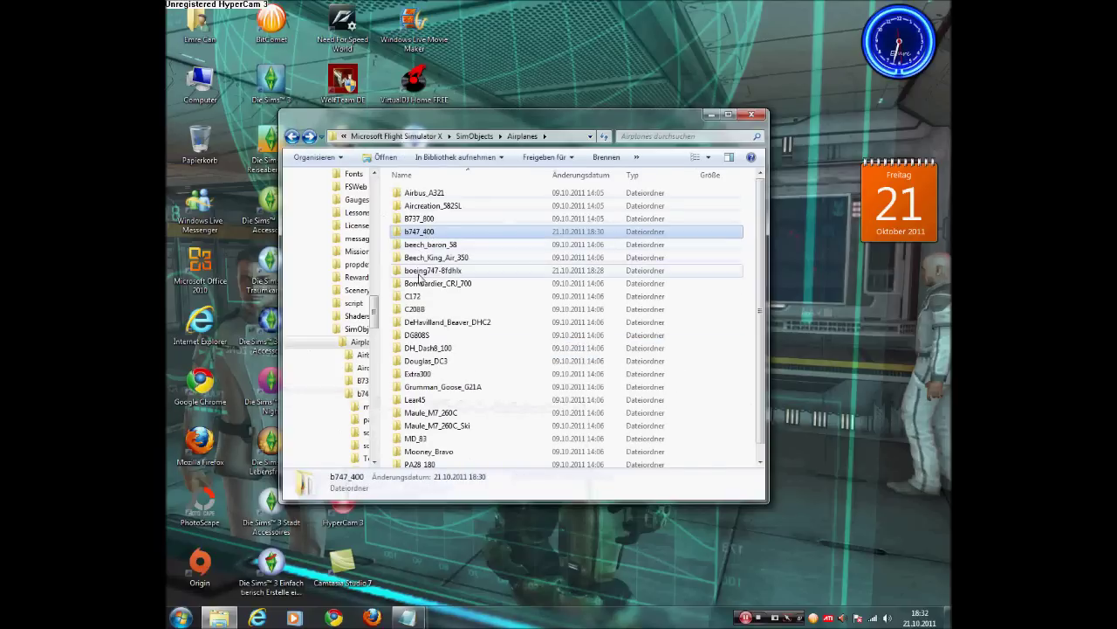
left_click(388, 243)
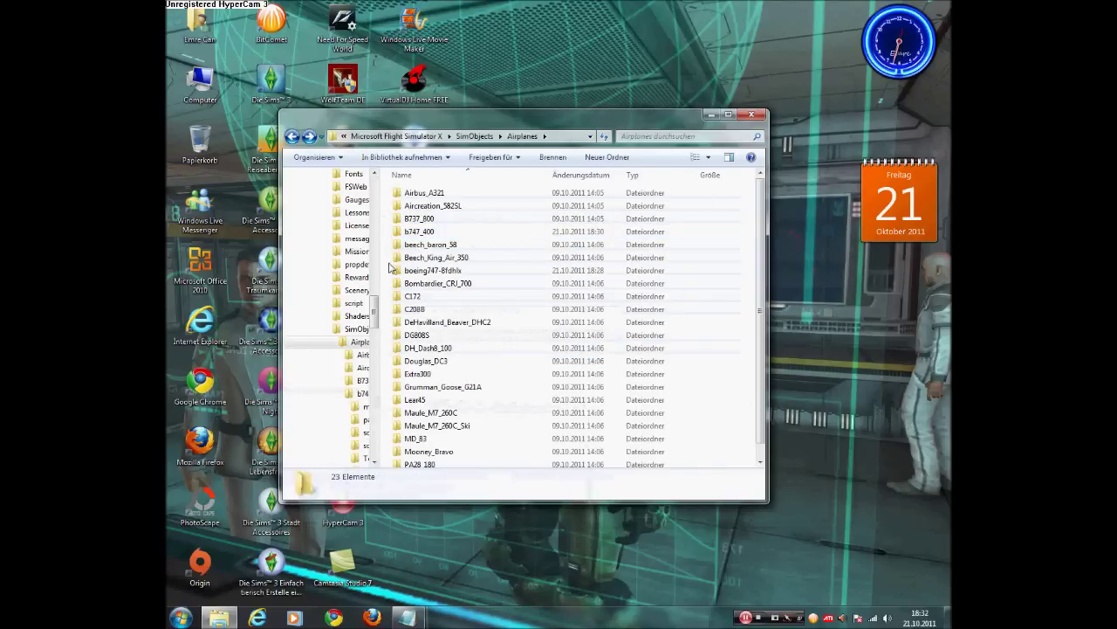
double_click(499, 270)
double_click(445, 193)
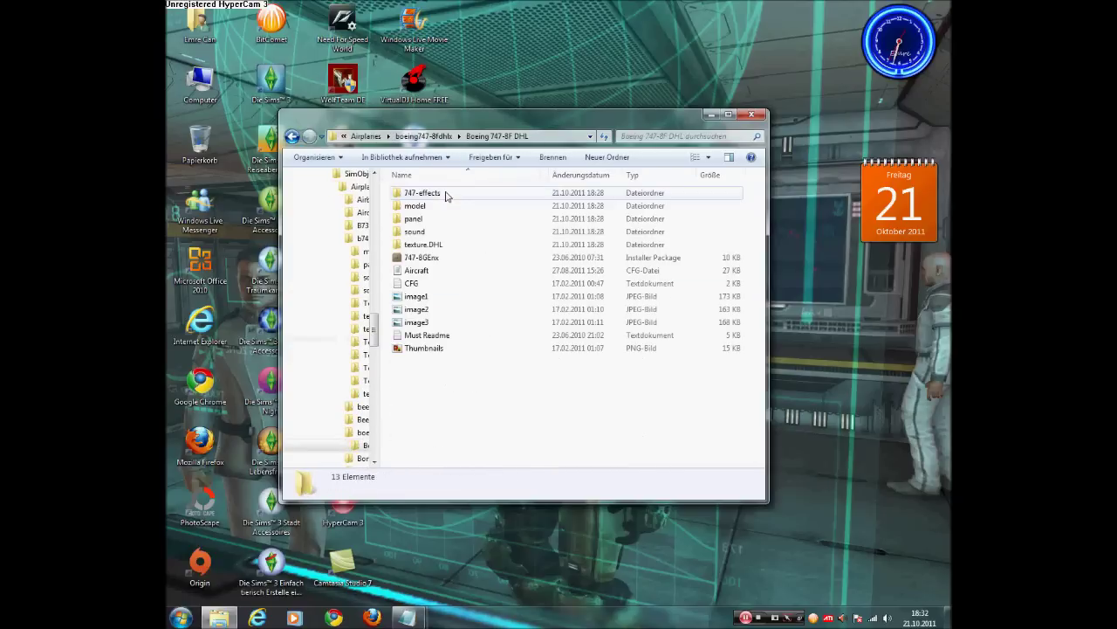
key("BackSpace")
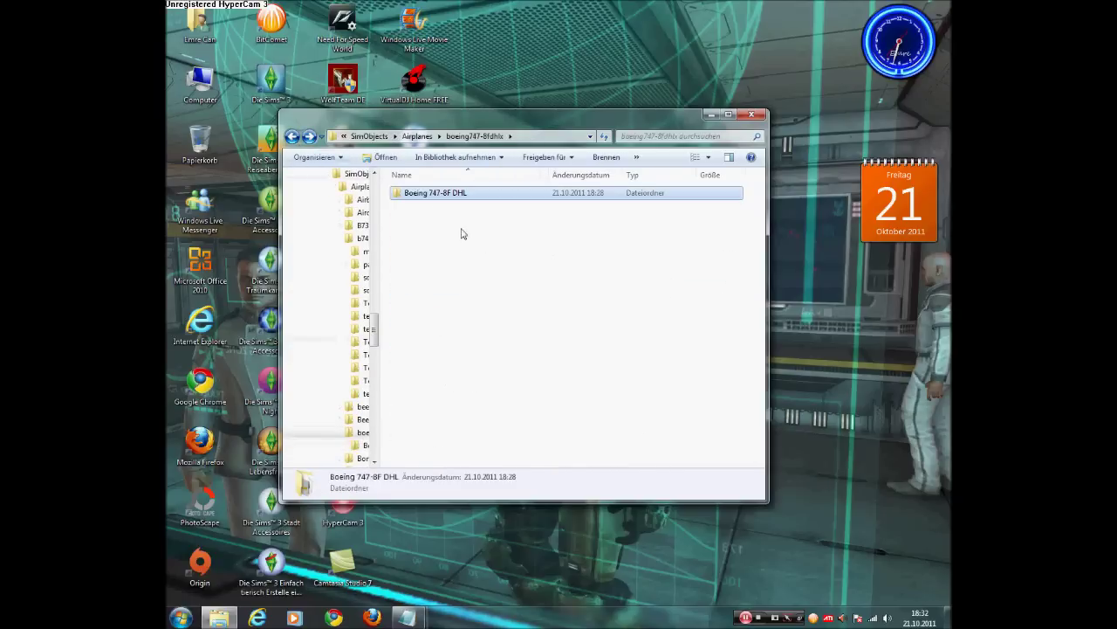
Move the Boeing 747-8F DHL folder out of boeing747-8fdhlx directly into the Airplanes folder.
left_click(468, 194)
right_click(467, 193)
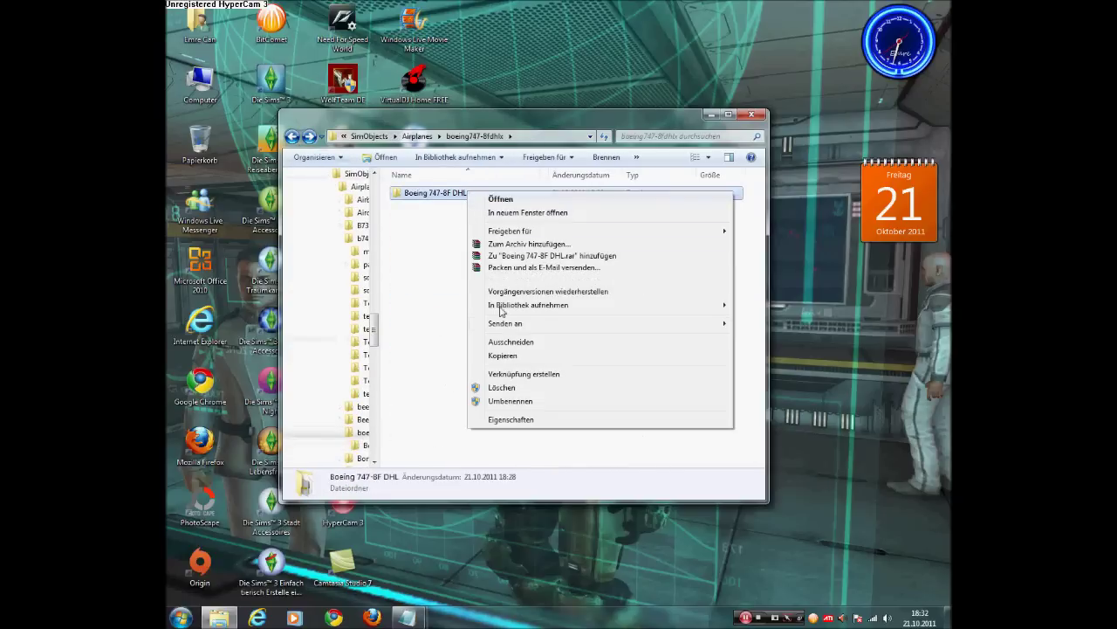
left_click(505, 342)
left_click(444, 267)
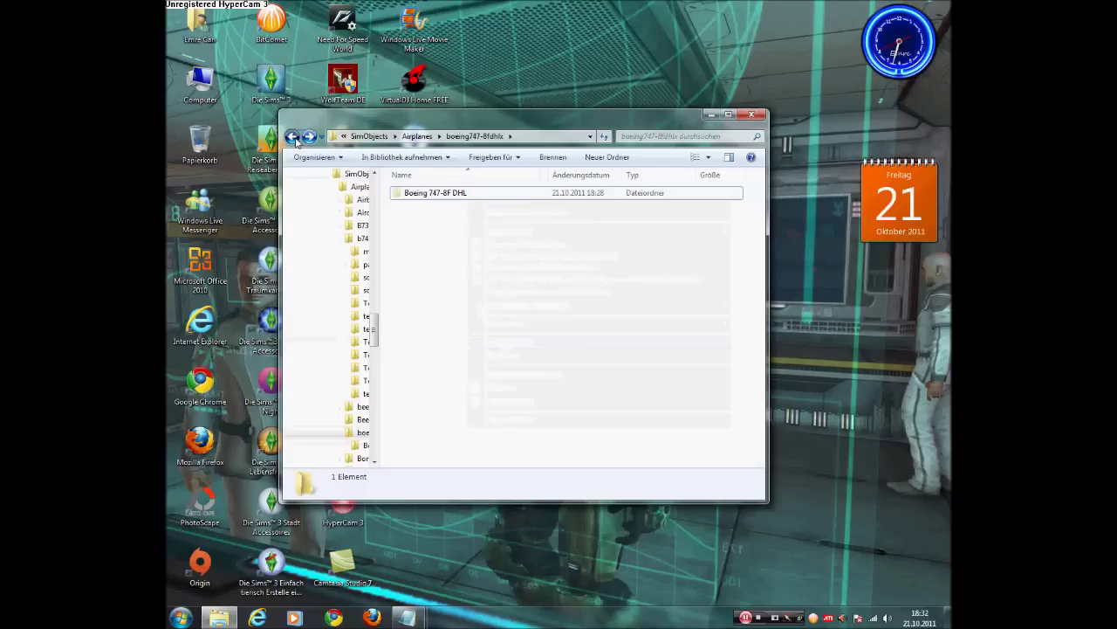
key("BackSpace")
right_click(386, 275)
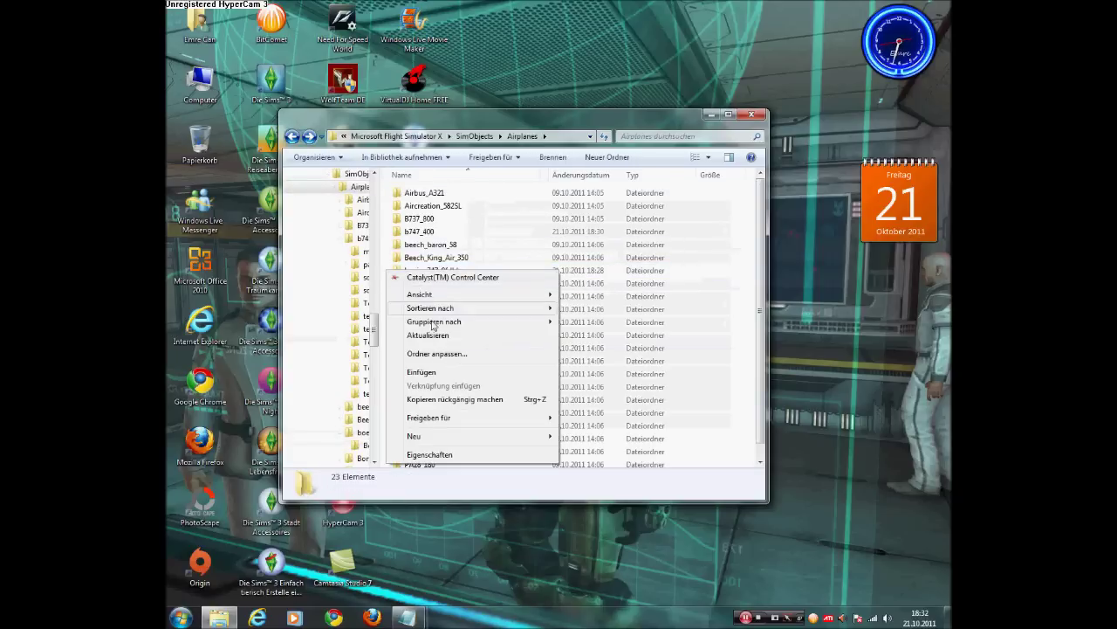
left_click(419, 375)
left_click(537, 360)
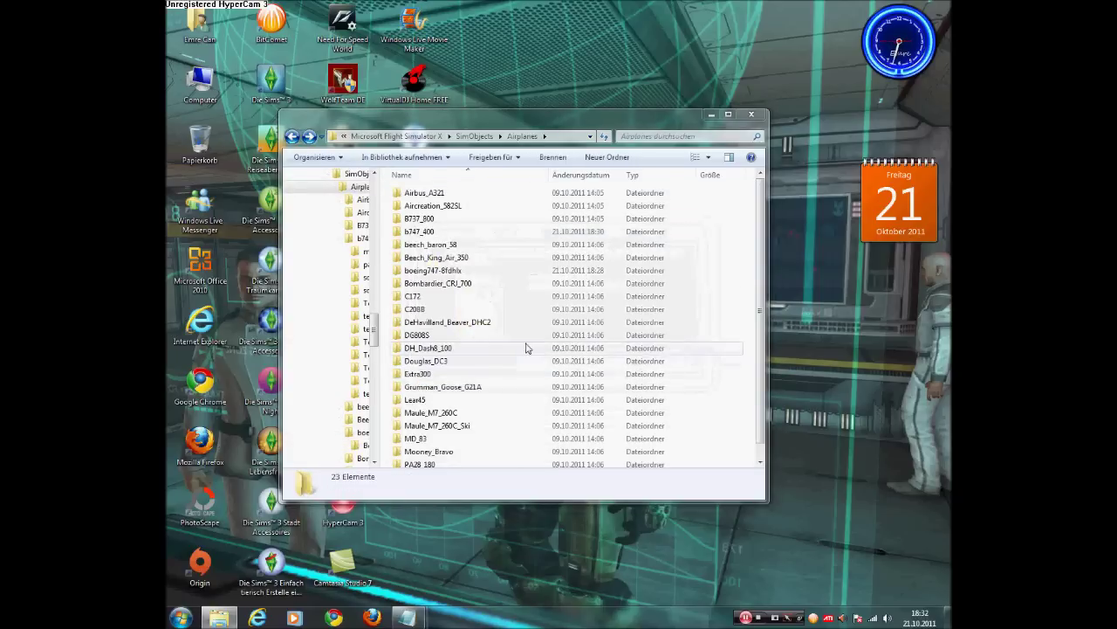
Delete the leftover boeing747-8fdhlx folder from Airplanes.
left_click(449, 286)
right_click(449, 287)
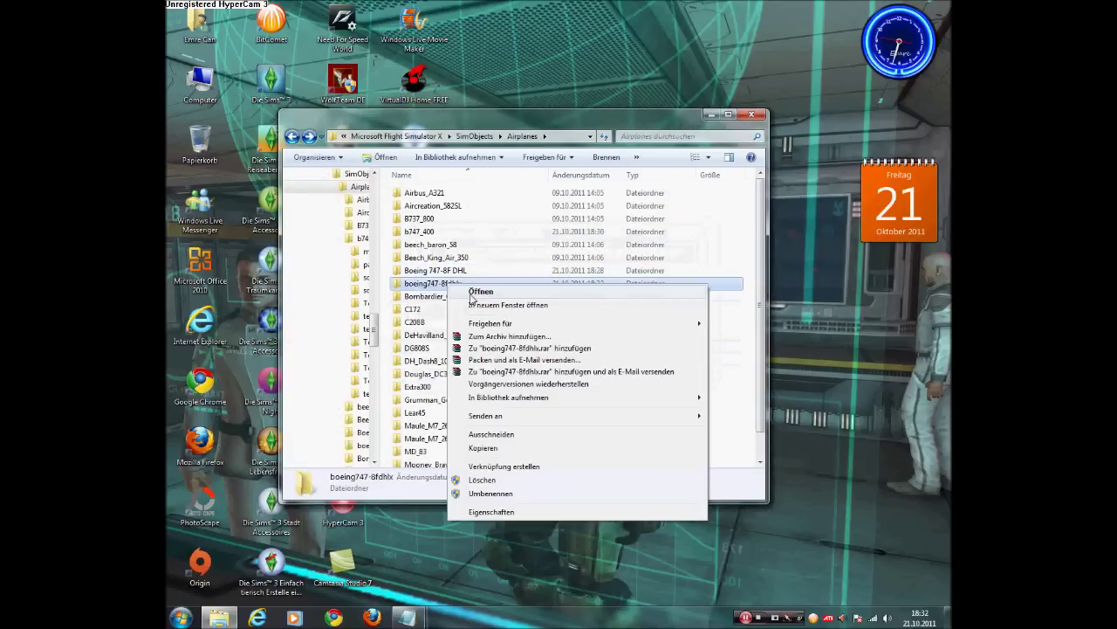
left_click(489, 483)
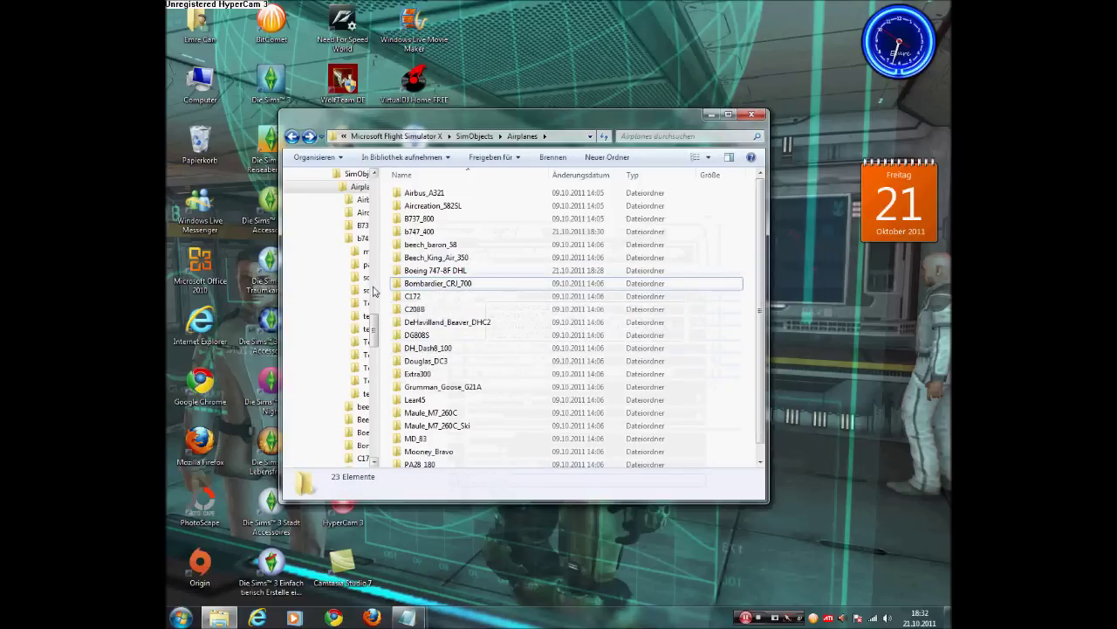
Add the line "Sorry hatte nicht funktioniert weil es falscher Ordner war :(" to the end of the untitled Editor note.
mouse_move(408, 617)
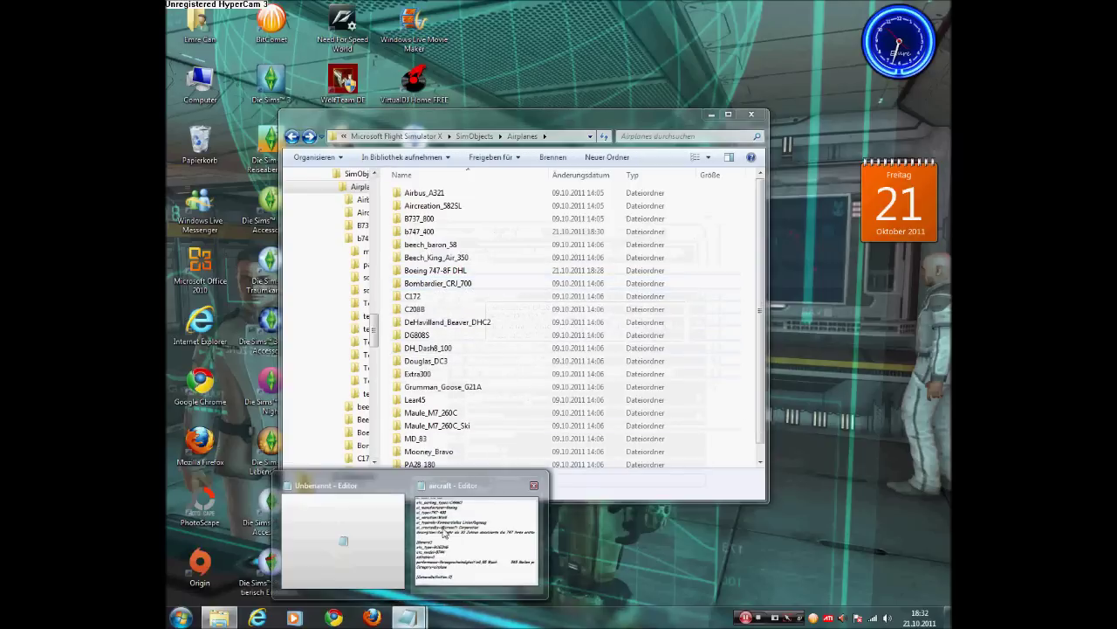
left_click(361, 521)
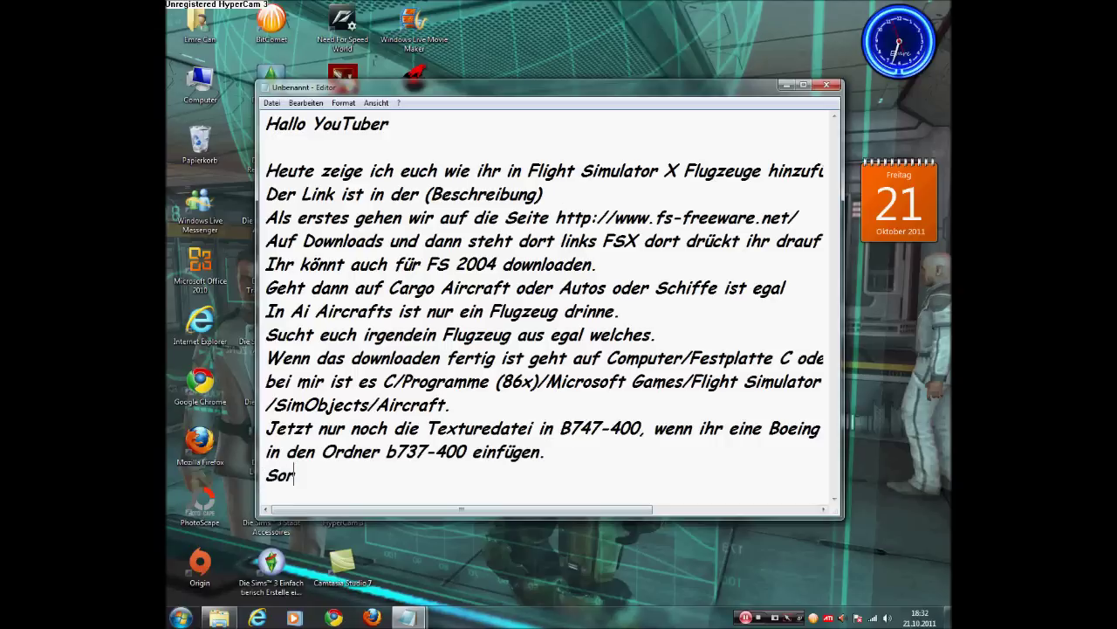
type("hatte nicht funktio")
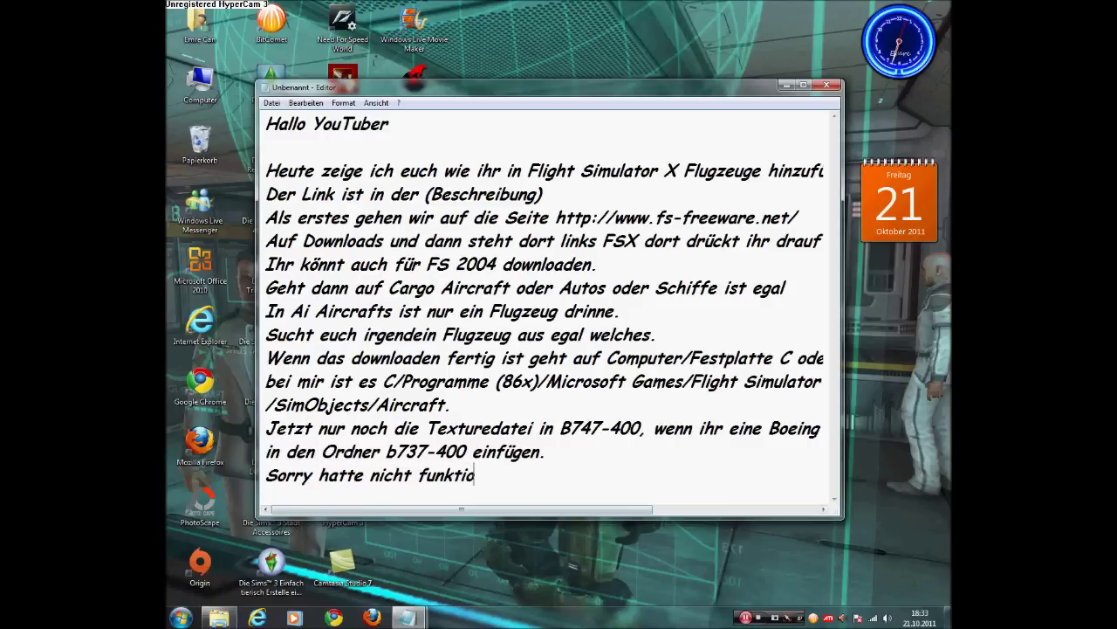
type("niert wegen")
key("BackSpace")
key("BackSpace")
key("BackSpace")
key("BackSpace")
key("BackSpace")
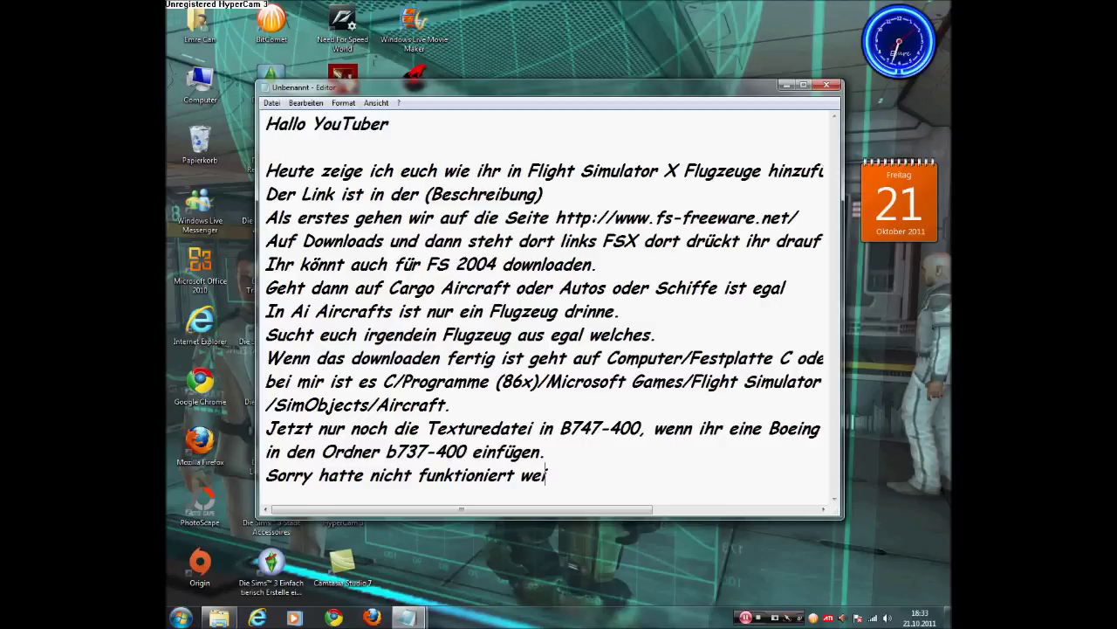
type("eil es falscher O")
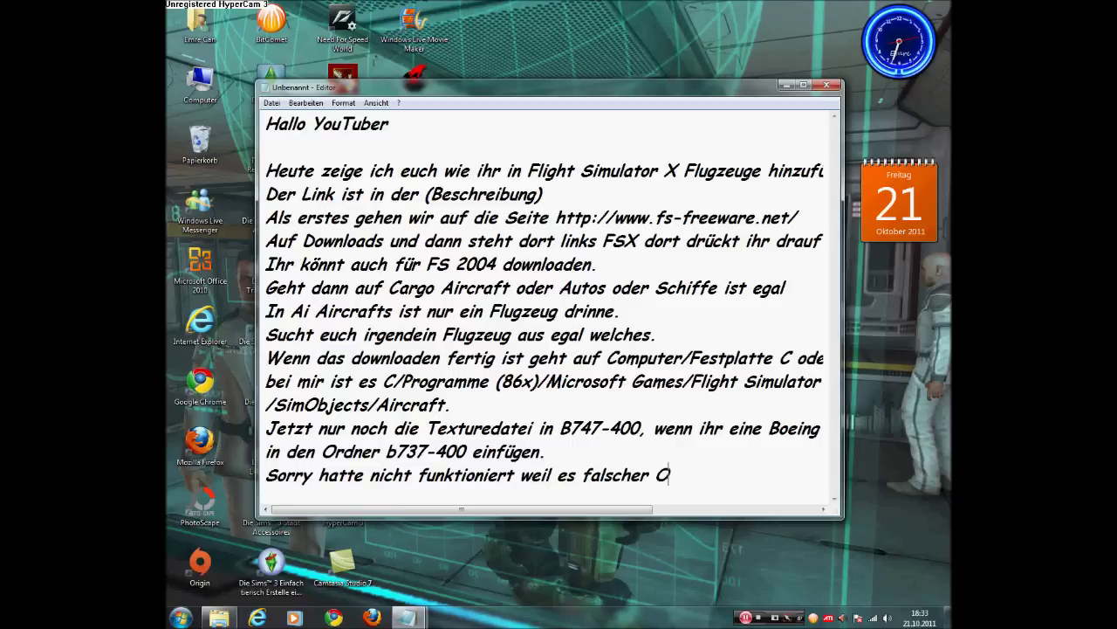
type("rdner war :(")
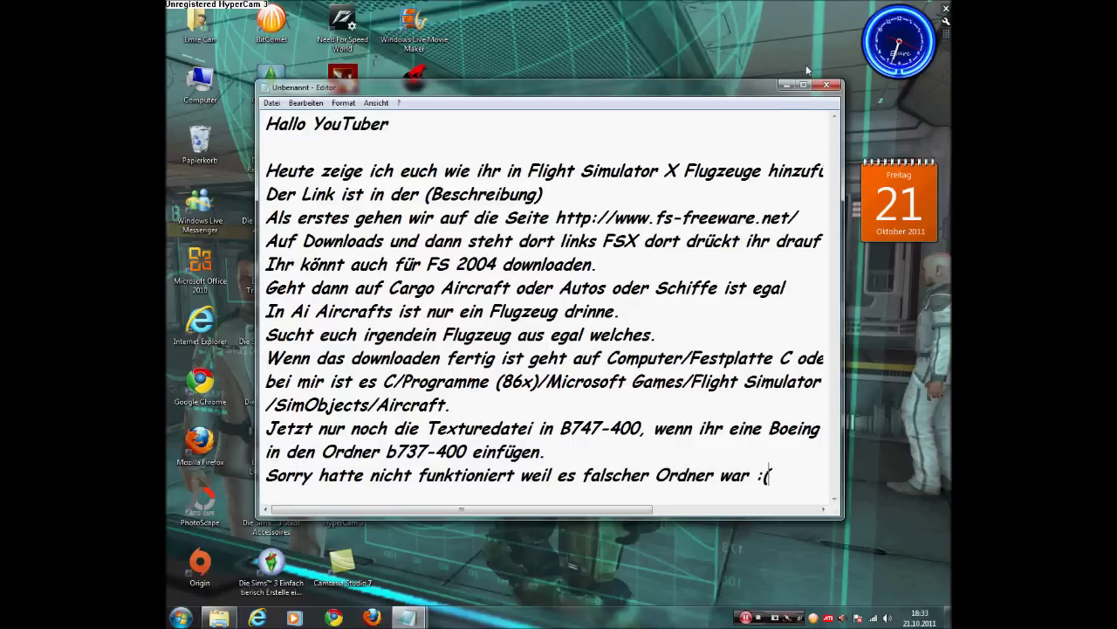
Put the note away, close the Airplanes folder window and launch Flight Simulator X.
left_click(785, 84)
left_click(751, 114)
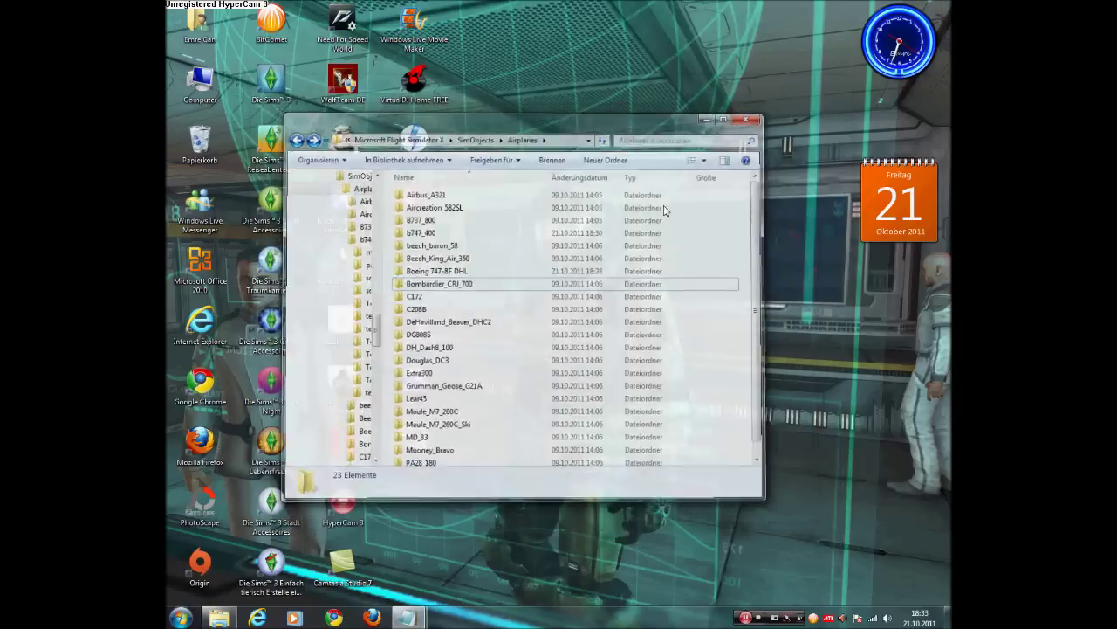
double_click(365, 208)
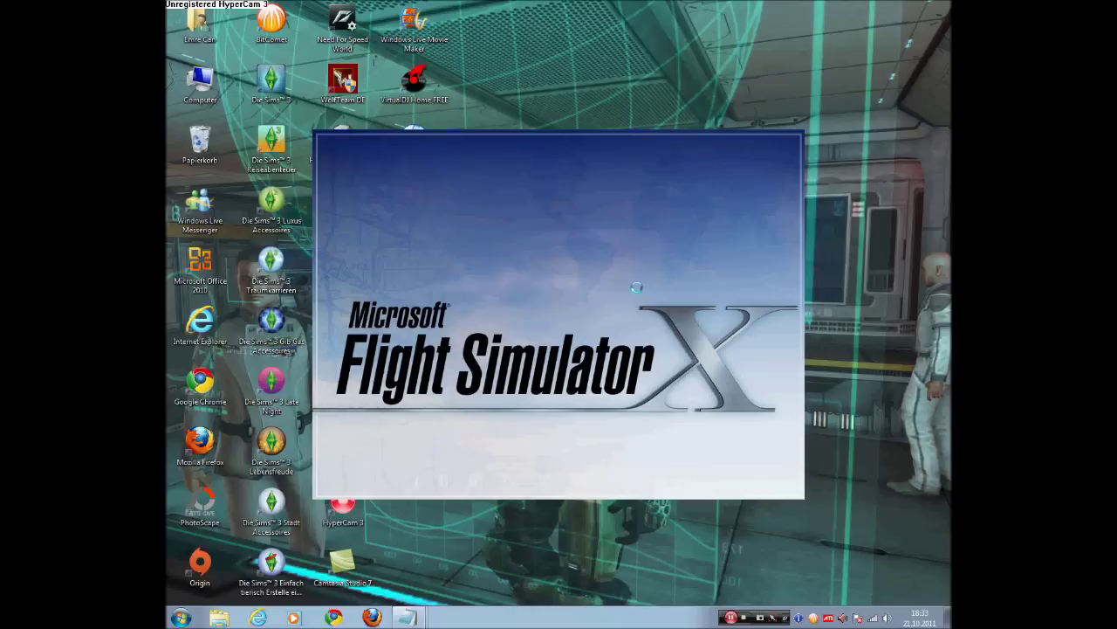
Empty the recycle bin, permanently deleting the boeing747-8fdhlx folder.
right_click(209, 140)
left_click(262, 162)
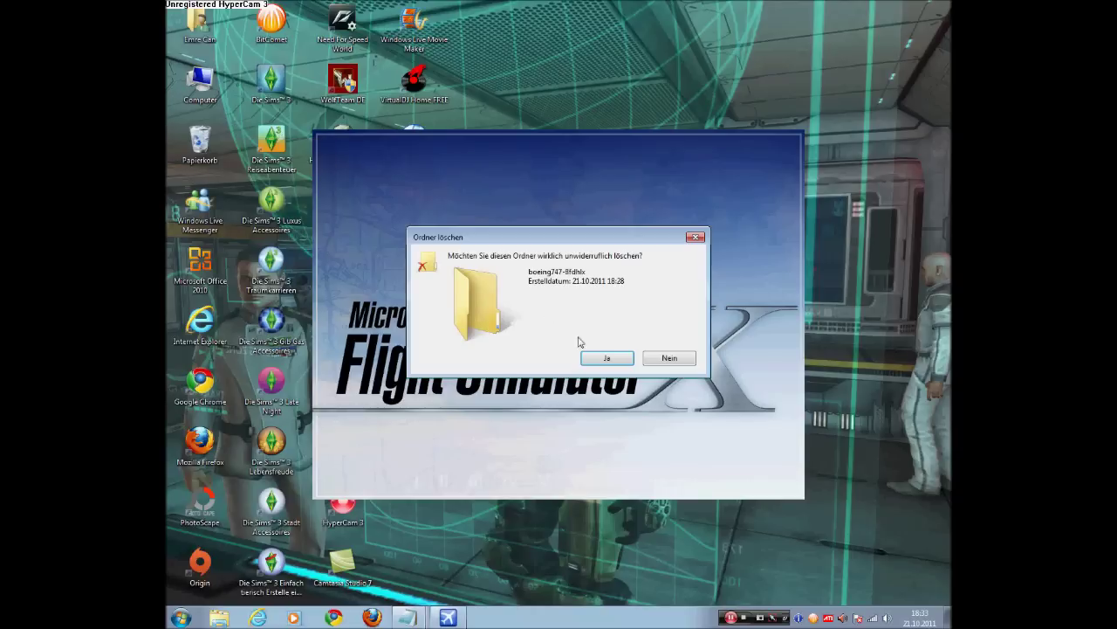
left_click(602, 361)
right_click(632, 14)
left_click(678, 69)
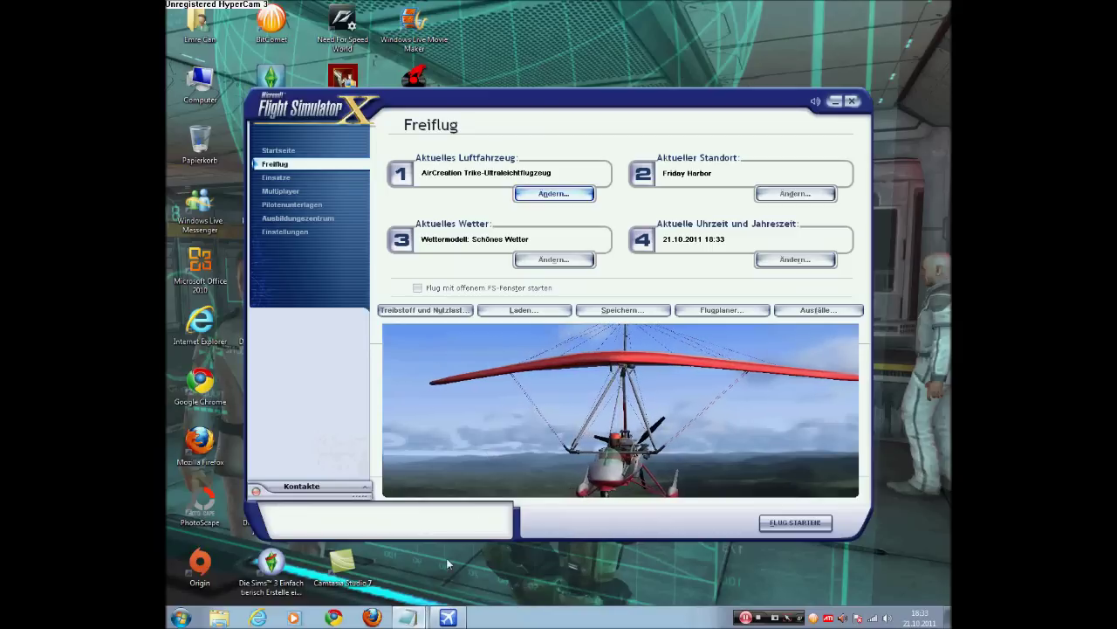
Close aircraft.cfg and choose the Boeing 747-8F DHL as the free flight aircraft in Flight Simulator X.
left_click(407, 617)
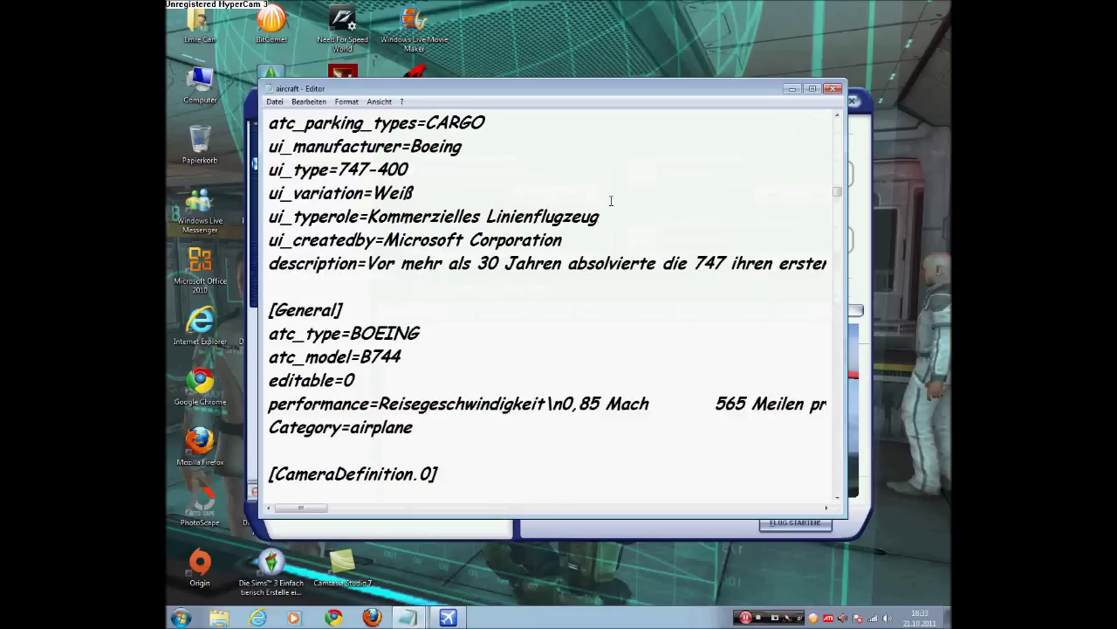
left_click(827, 94)
left_click(563, 196)
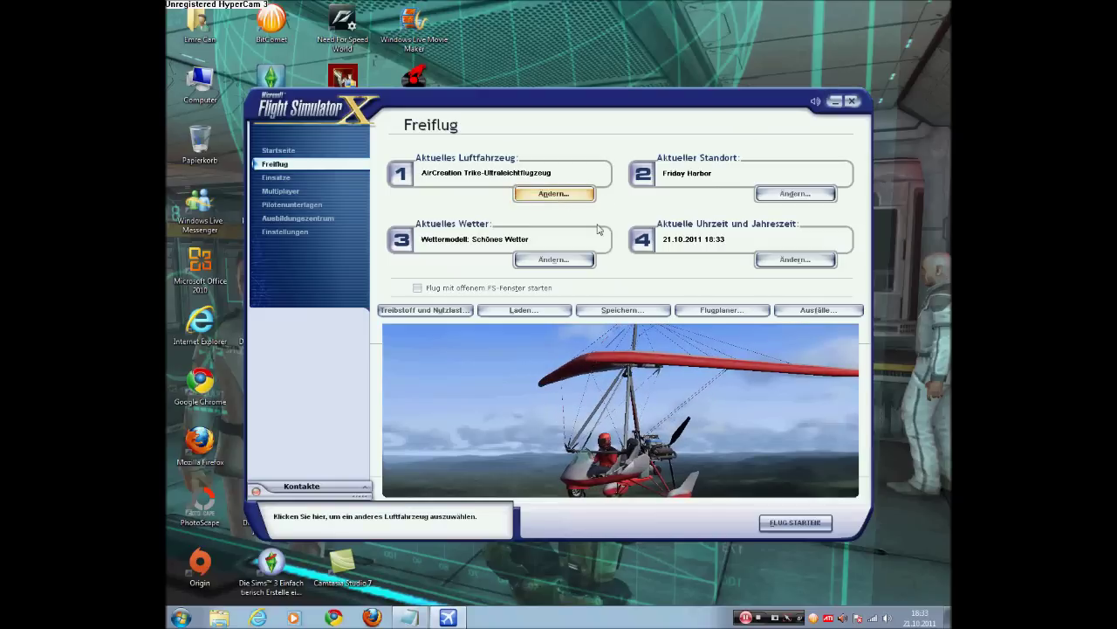
left_click_drag(777, 219, 779, 288)
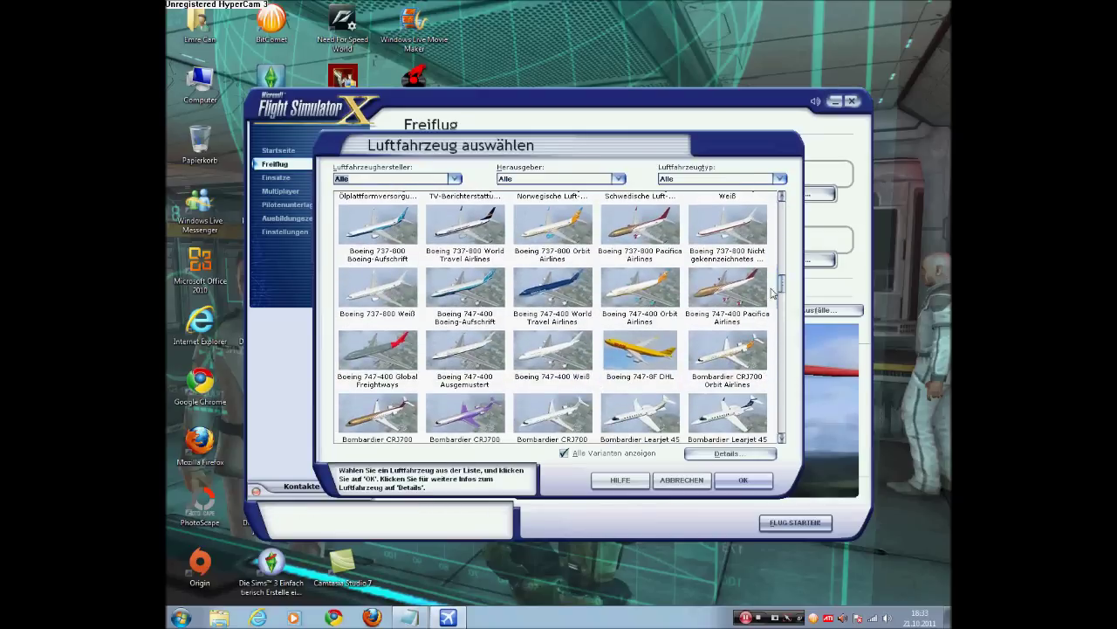
left_click(636, 354)
left_click(730, 480)
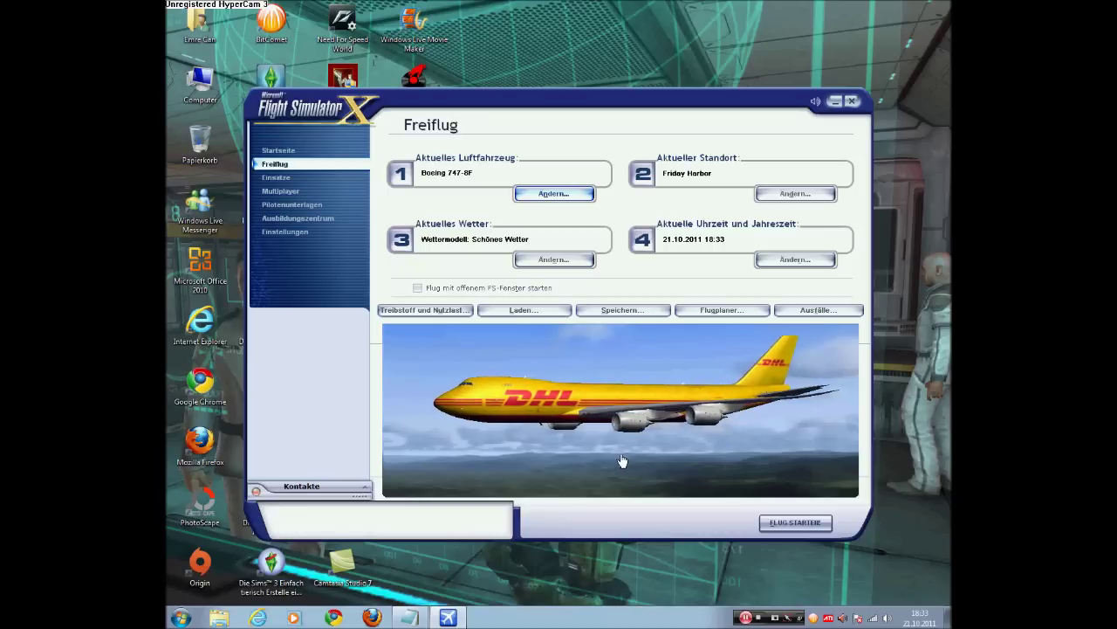
Switch to the untitled Editor note and add "Vielen Dank und habt Spaß" after a blank line.
left_click(410, 617)
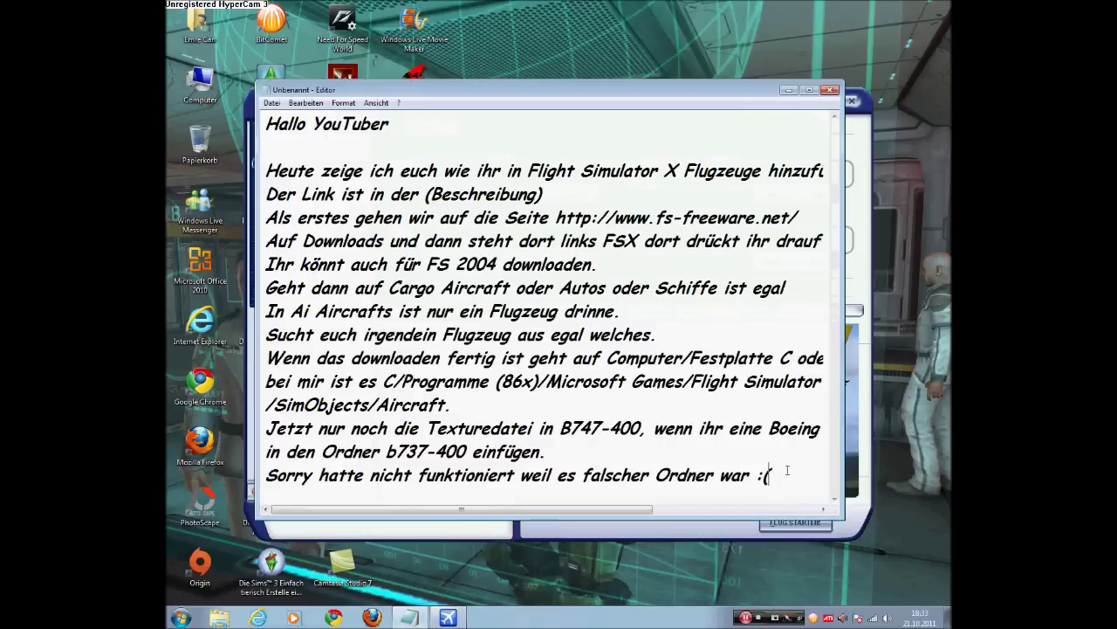
key("Return")
key("Return")
type("Vielen Dank")
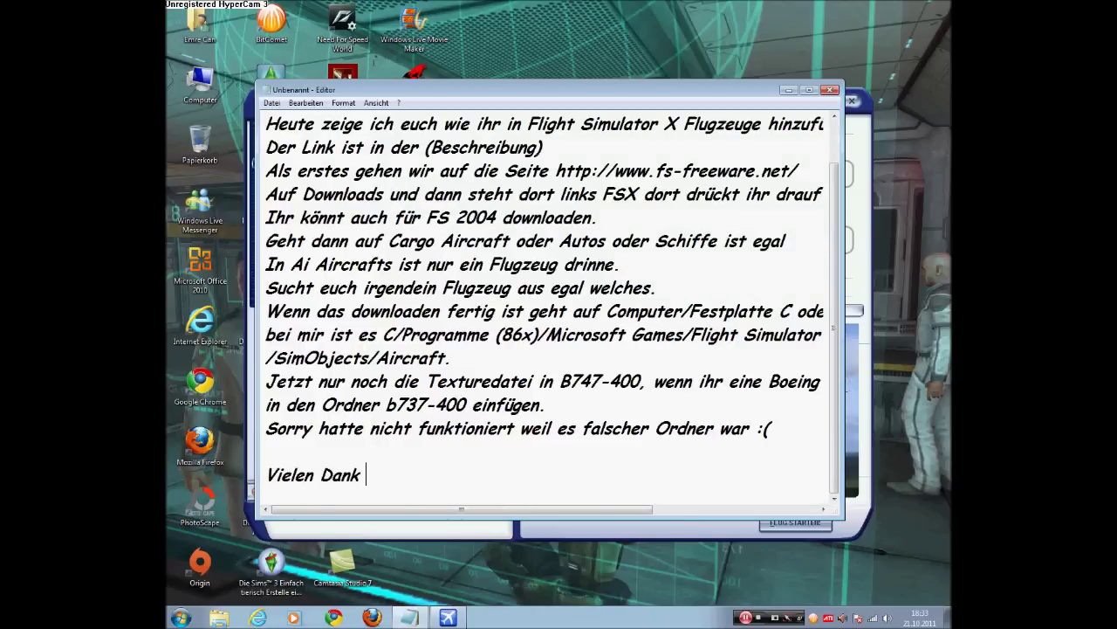
type("und habt Spaß")
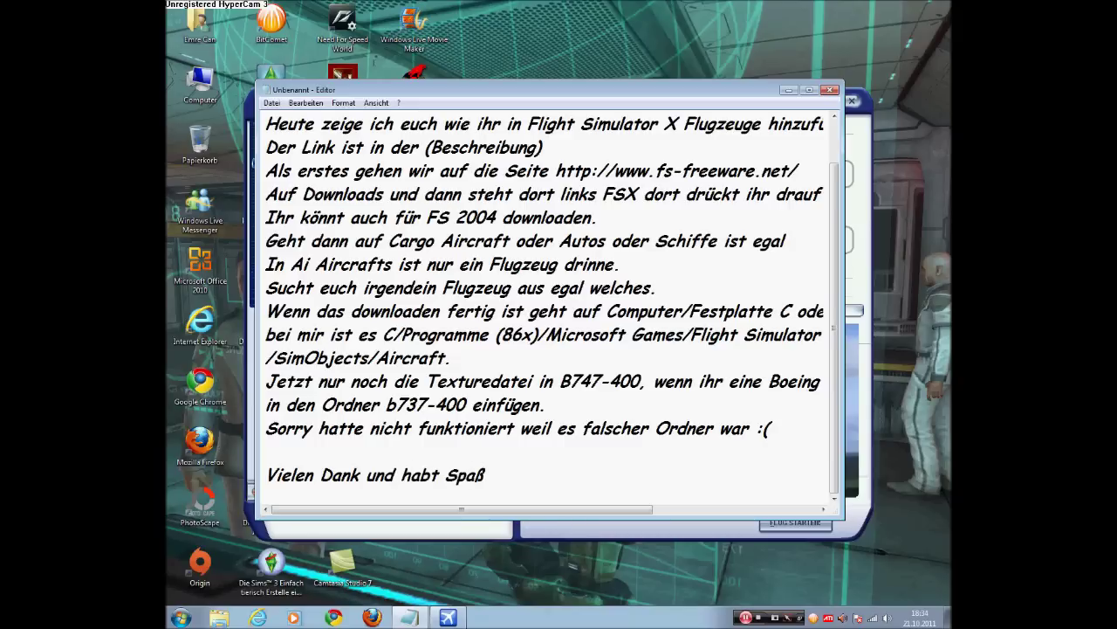
Leave three blank lines and write the closing line "Bitte Abonnieren und Kommen" in the note.
key("Return")
key("Return")
key("Return")
key("Return")
type("Bi")
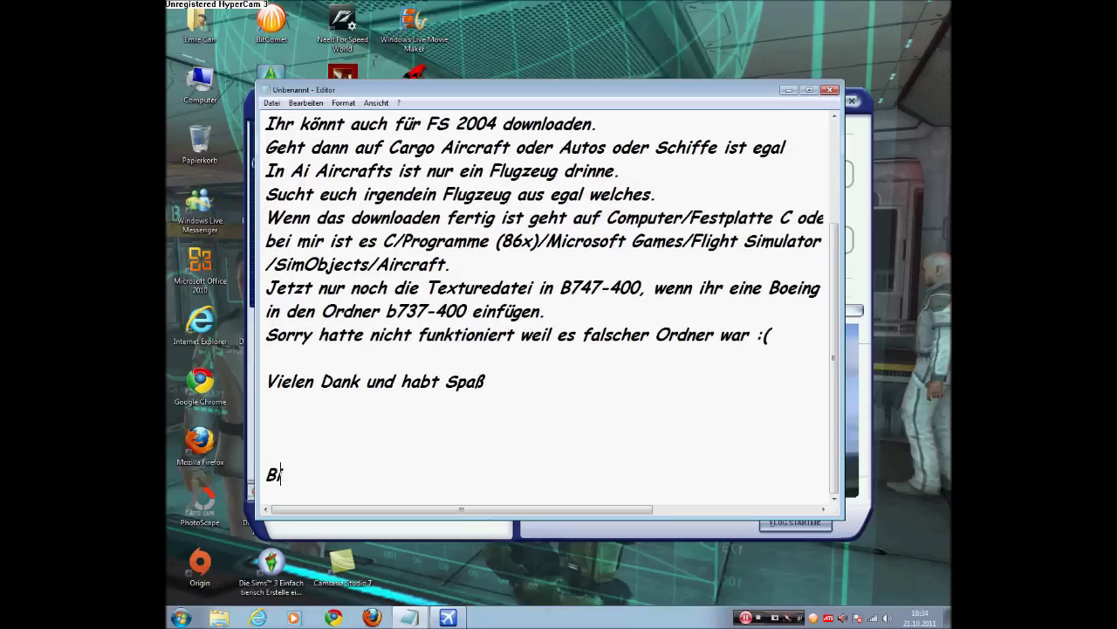
type("tte Abbon")
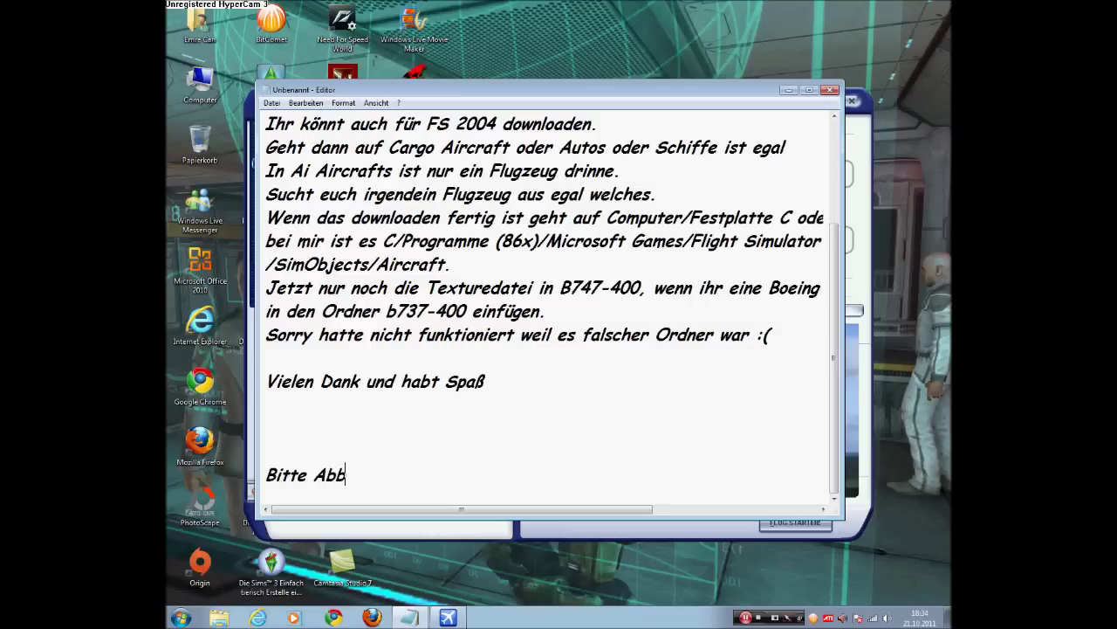
key("BackSpace")
key("BackSpace")
key("BackSpace")
type("onnierre")
key("BackSpace")
key("BackSpace")
type("en und Kommen")
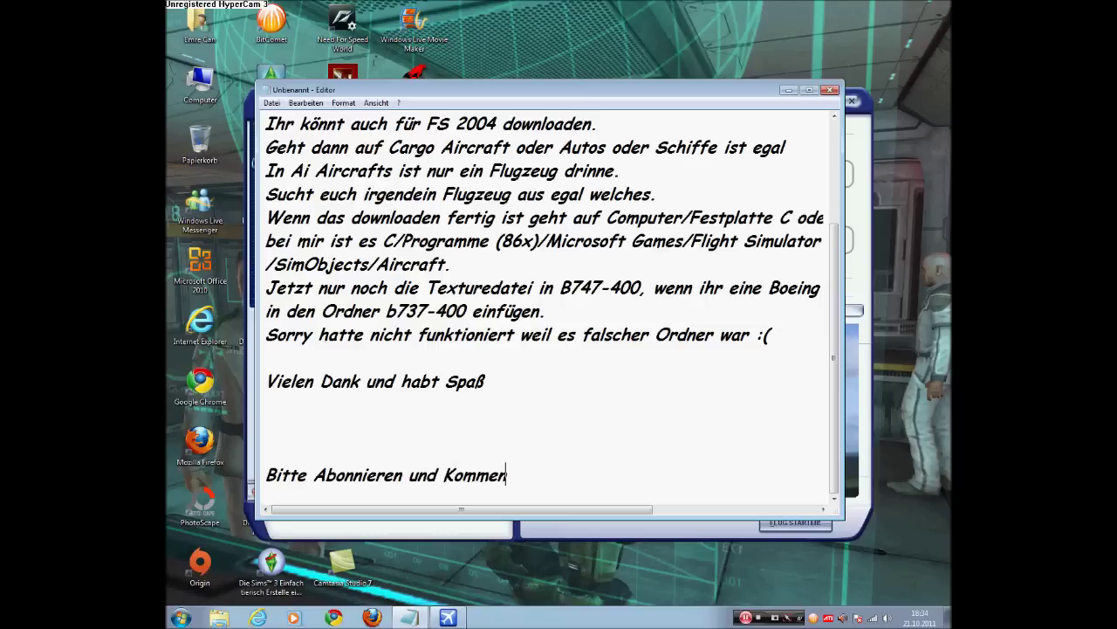